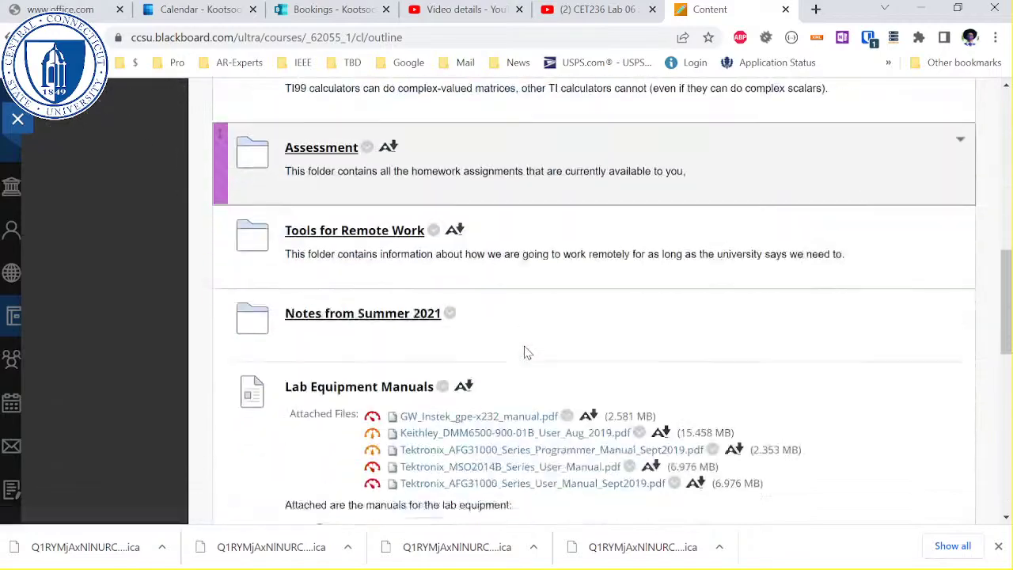
- Create a content folder named Tutorial Sheets in the Course Content area
{"action": "scroll", "coordinate": [528, 353], "scroll_direction": "up", "scroll_amount": 1}
{"action": "scroll", "coordinate": [527, 350], "scroll_direction": "up", "scroll_amount": 10}
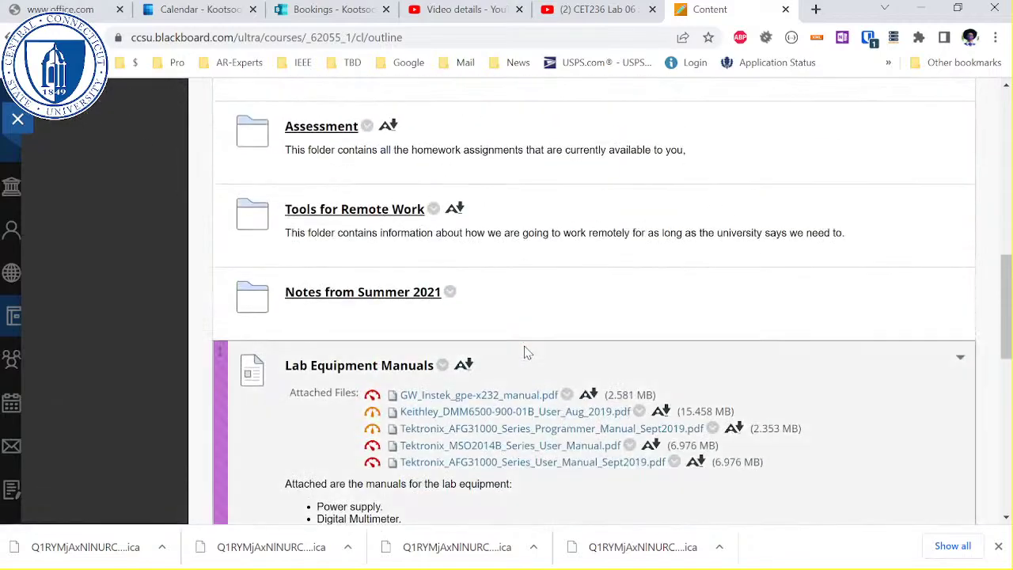
{"action": "scroll", "coordinate": [524, 349], "scroll_direction": "up", "scroll_amount": 1}
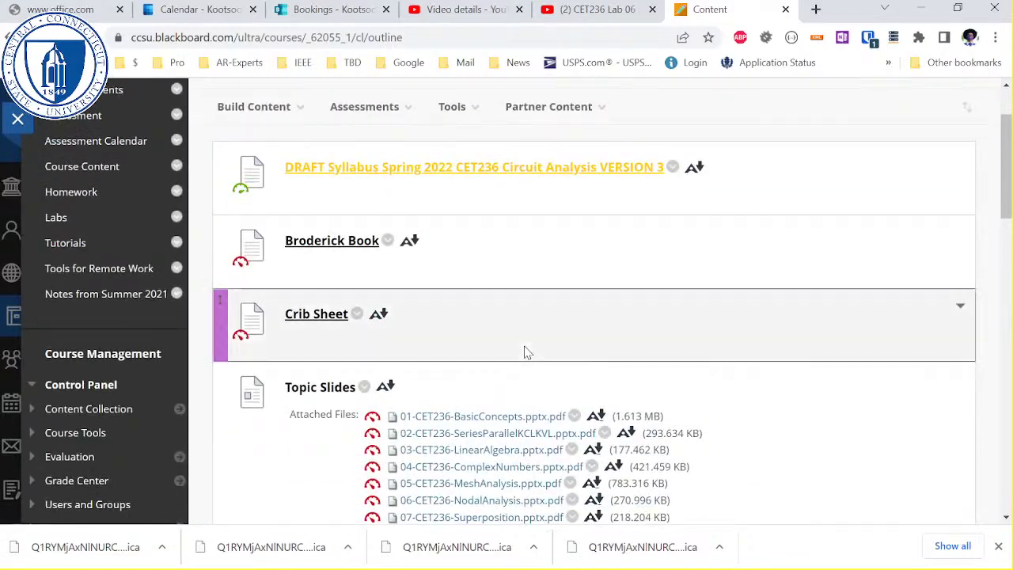
{"action": "scroll", "coordinate": [523, 357], "scroll_direction": "up", "scroll_amount": 1}
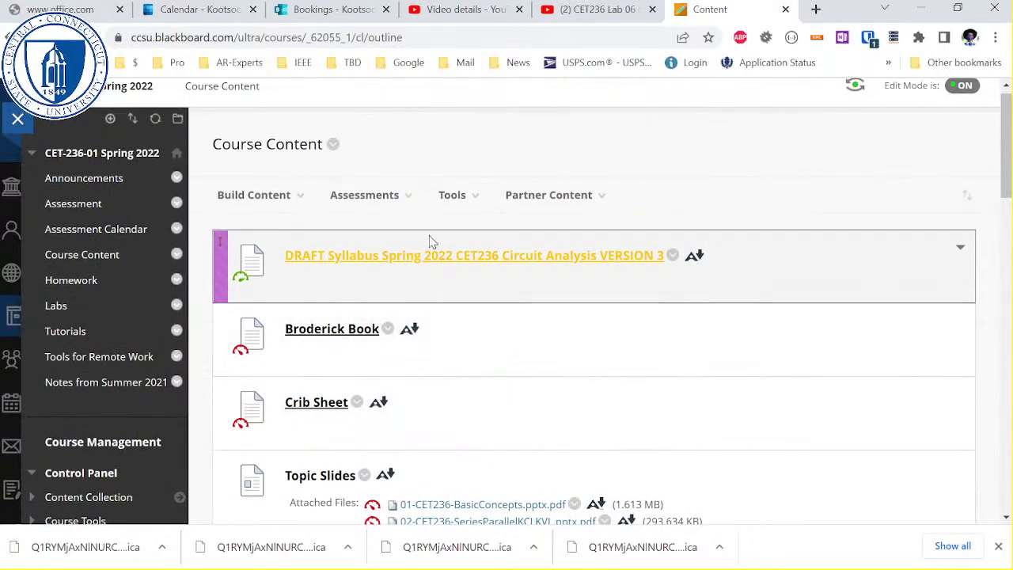
{"action": "mouse_move", "coordinate": [298, 198]}
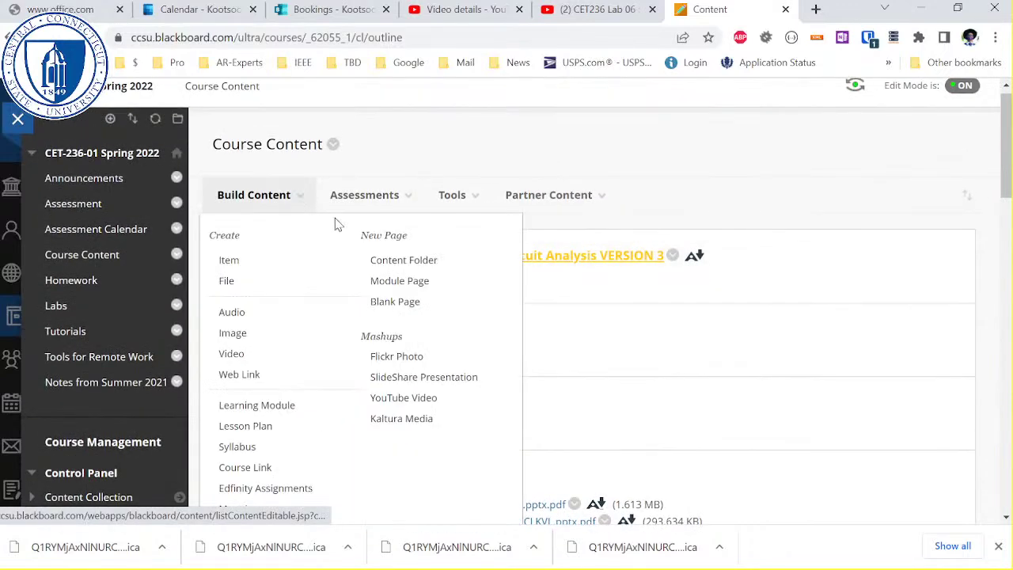
{"action": "left_click", "coordinate": [389, 266]}
{"action": "type", "text": "TUtorial"}
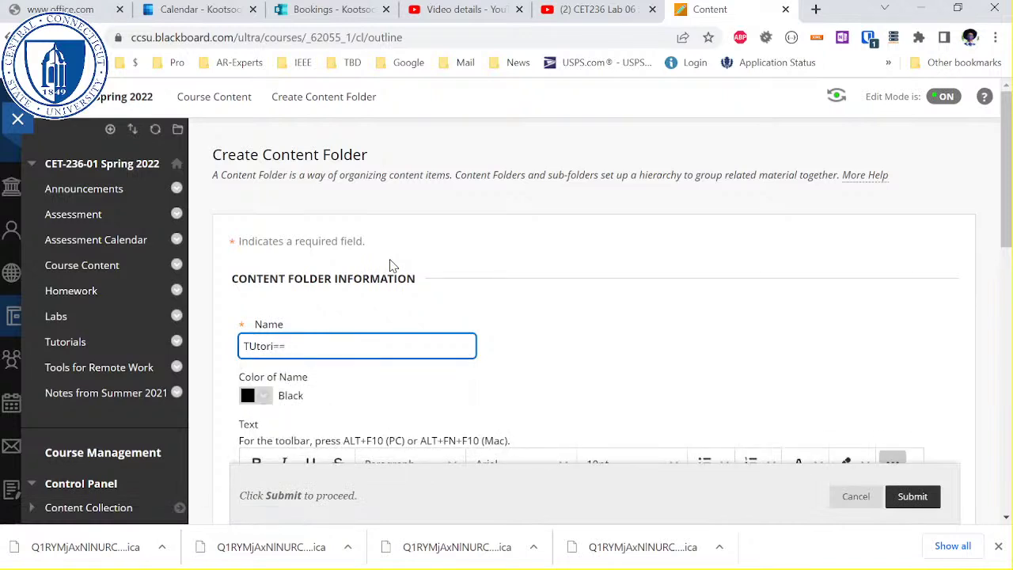
{"action": "key", "text": "BackSpace"}
{"action": "key", "text": "BackSpace"}
{"action": "key", "text": "BackSpace"}
{"action": "key", "text": "BackSpace"}
{"action": "type", "text": "uto"}
{"action": "key", "text": "Return"}
- Move the Tutorial Sheets folder up the content list, between Notes from Summer 2021 and Lab Equipment Manuals
{"action": "scroll", "coordinate": [481, 351], "scroll_direction": "down", "scroll_amount": 15}
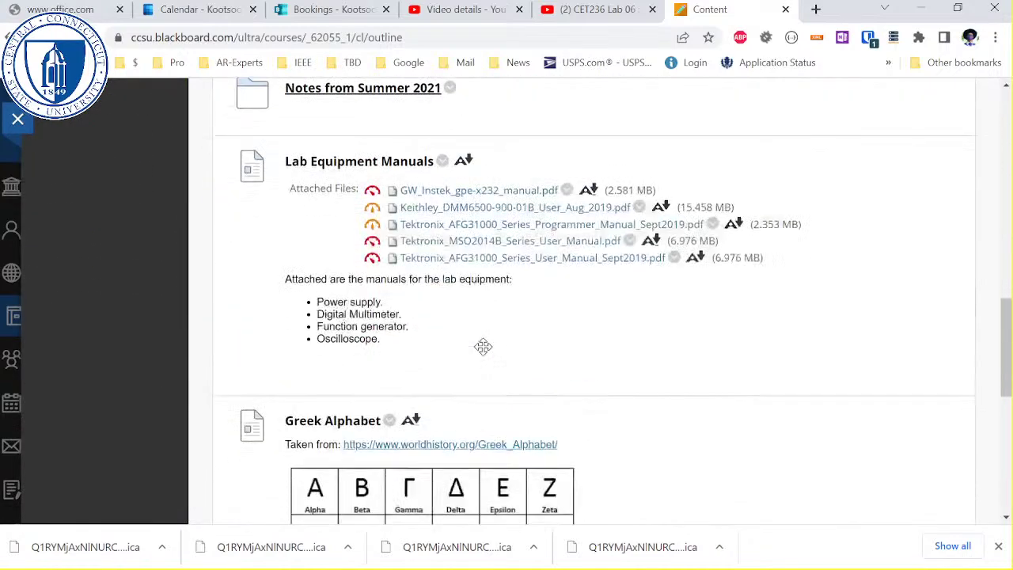
{"action": "scroll", "coordinate": [483, 349], "scroll_direction": "down", "scroll_amount": 7}
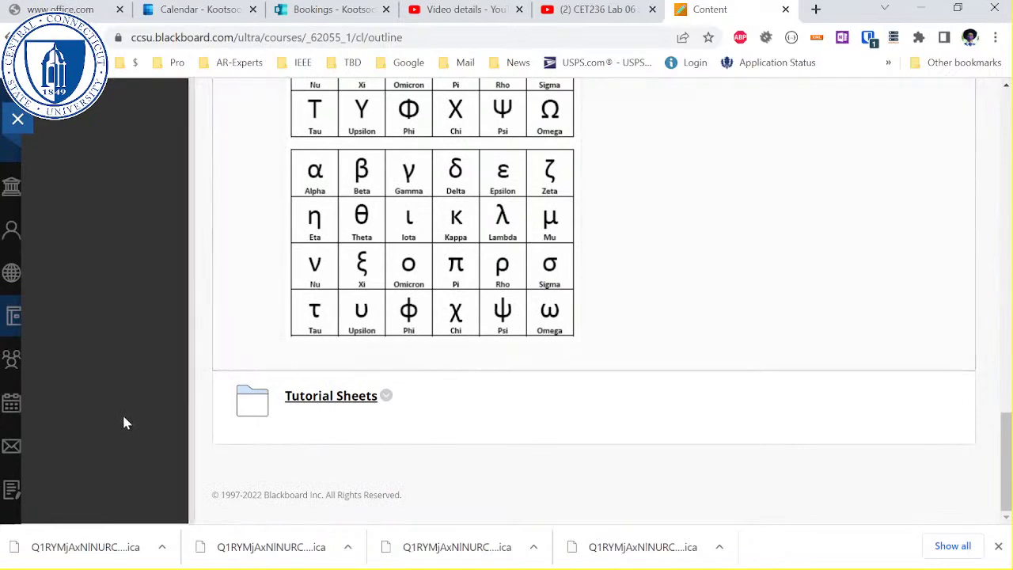
{"action": "left_click_drag", "start_coordinate": [223, 406], "coordinate": [287, 125]}
{"action": "scroll", "coordinate": [301, 237], "scroll_direction": "up", "scroll_amount": 3}
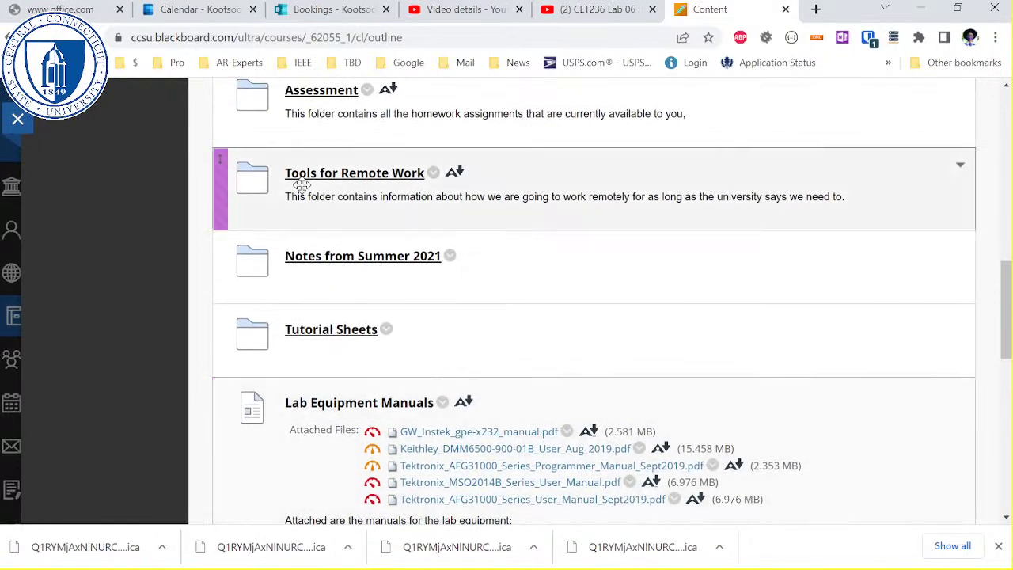
- Open the Tutorial Sheets folder and start a new file item named Tutorial 01
{"action": "left_click", "coordinate": [340, 331]}
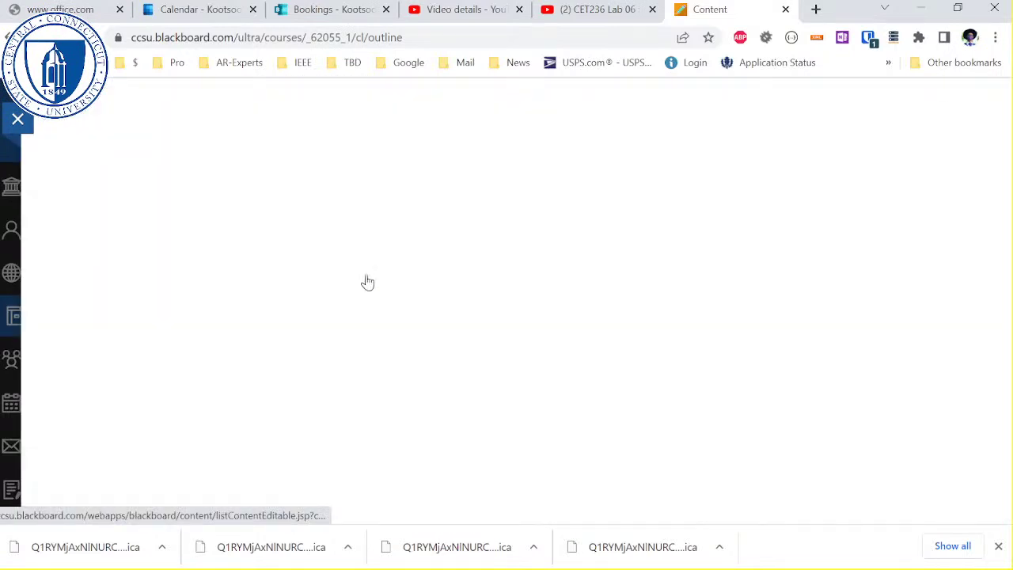
{"action": "left_click", "coordinate": [452, 205]}
{"action": "left_click", "coordinate": [370, 206]}
{"action": "left_click", "coordinate": [304, 205]}
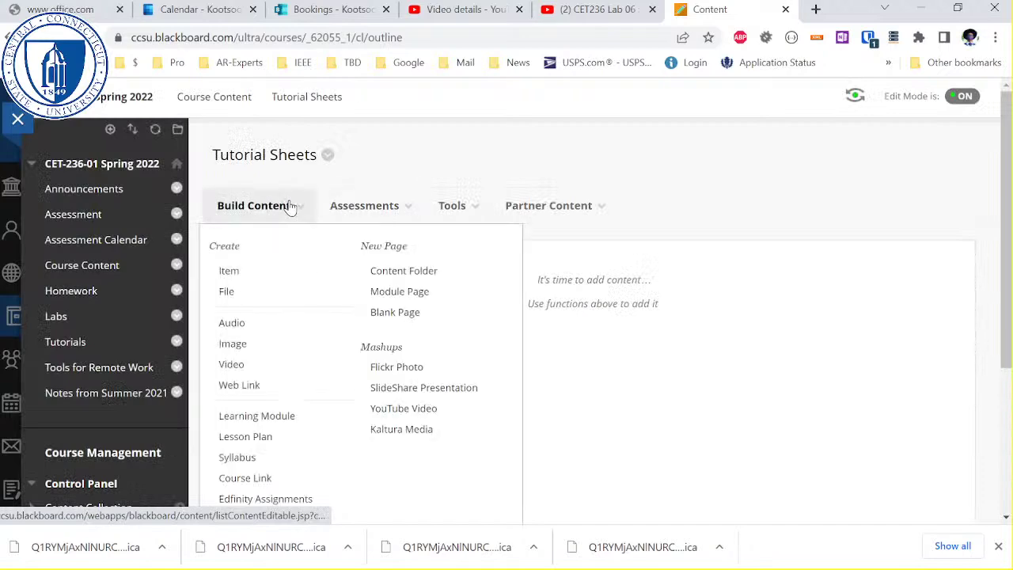
{"action": "left_click", "coordinate": [255, 293]}
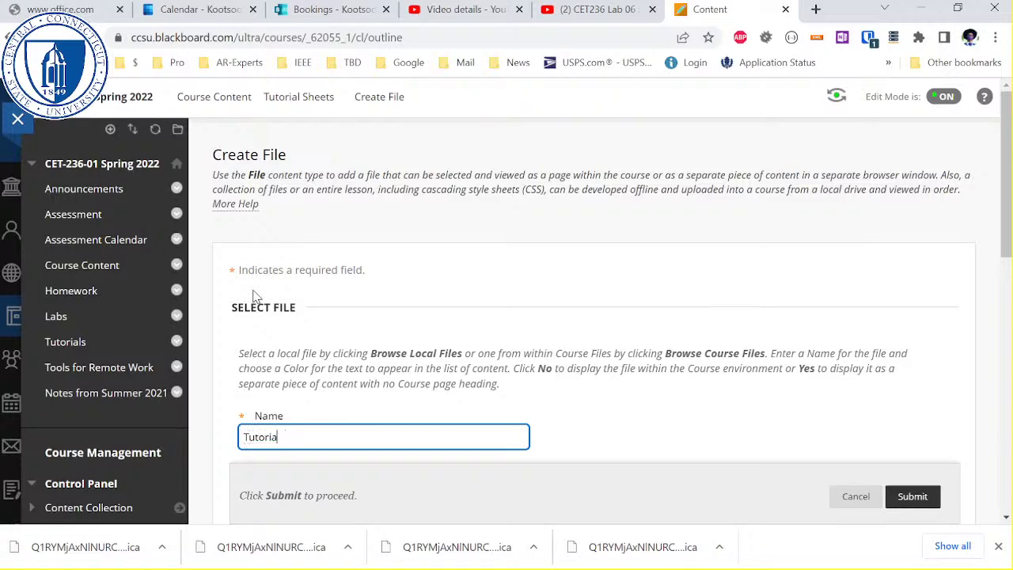
{"action": "scroll", "coordinate": [507, 317], "scroll_direction": "down", "scroll_amount": 3}
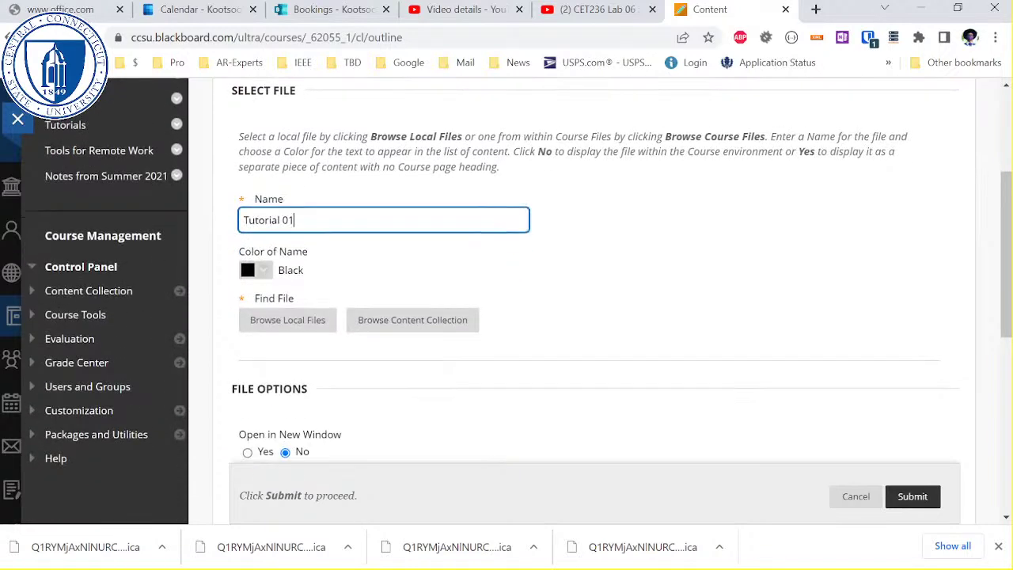
- Attach the local CET236-Tutorial-Lecture-01 PDF from the course's Tutorials/Tutorial01 folder to the new file item
{"action": "left_click", "coordinate": [277, 325]}
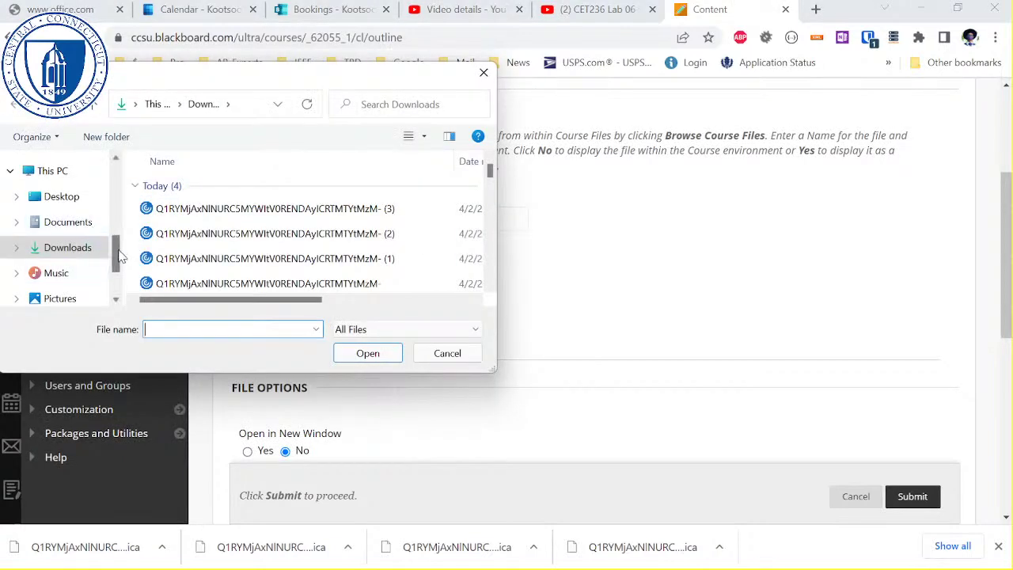
{"action": "left_click_drag", "start_coordinate": [116, 254], "coordinate": [119, 206]}
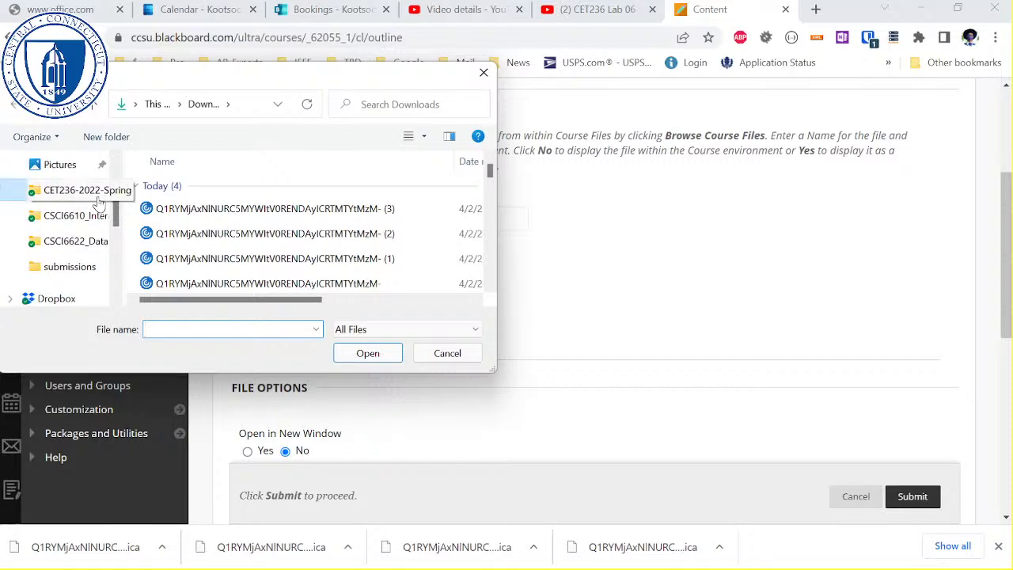
{"action": "left_click", "coordinate": [98, 194]}
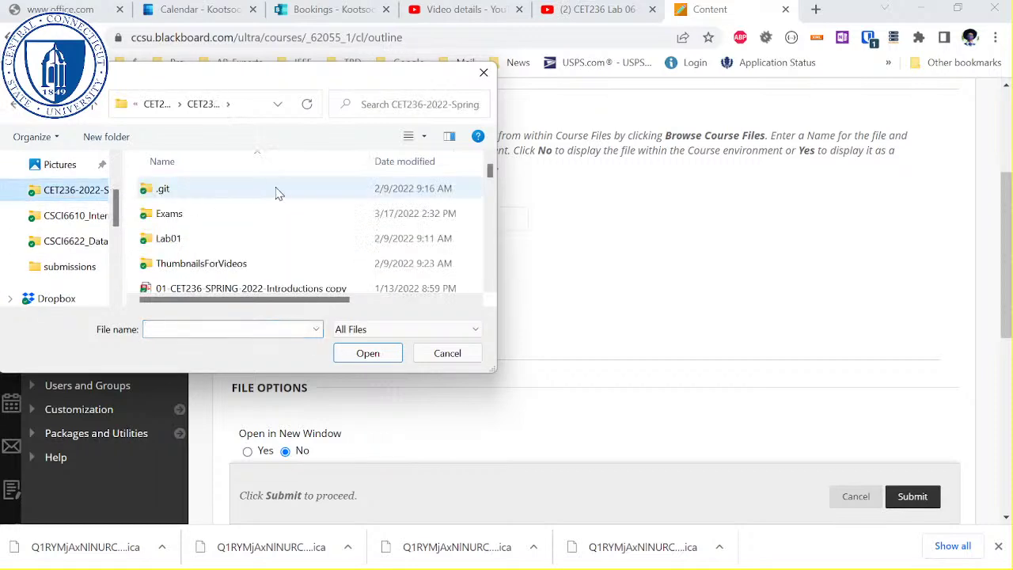
{"action": "left_click", "coordinate": [156, 110]}
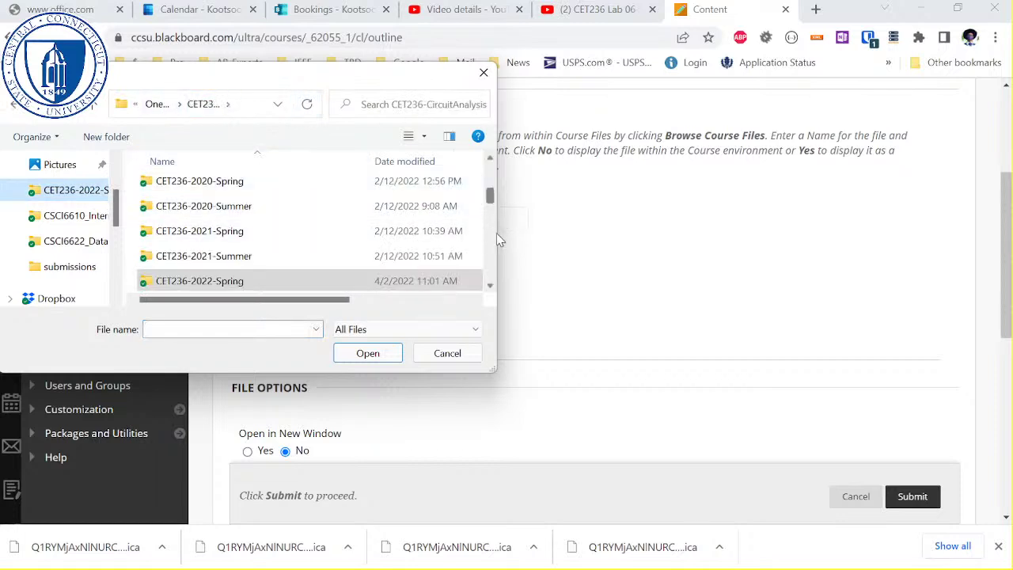
{"action": "scroll", "coordinate": [497, 235], "scroll_direction": "down", "scroll_amount": 1}
{"action": "scroll", "coordinate": [497, 235], "scroll_direction": "down", "scroll_amount": 1}
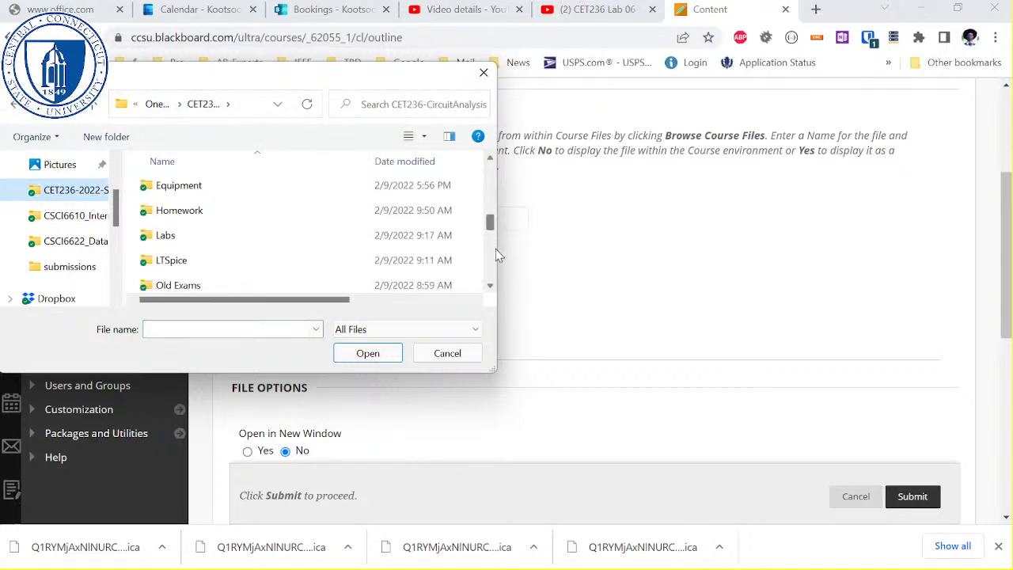
{"action": "scroll", "coordinate": [498, 254], "scroll_direction": "down", "scroll_amount": 1}
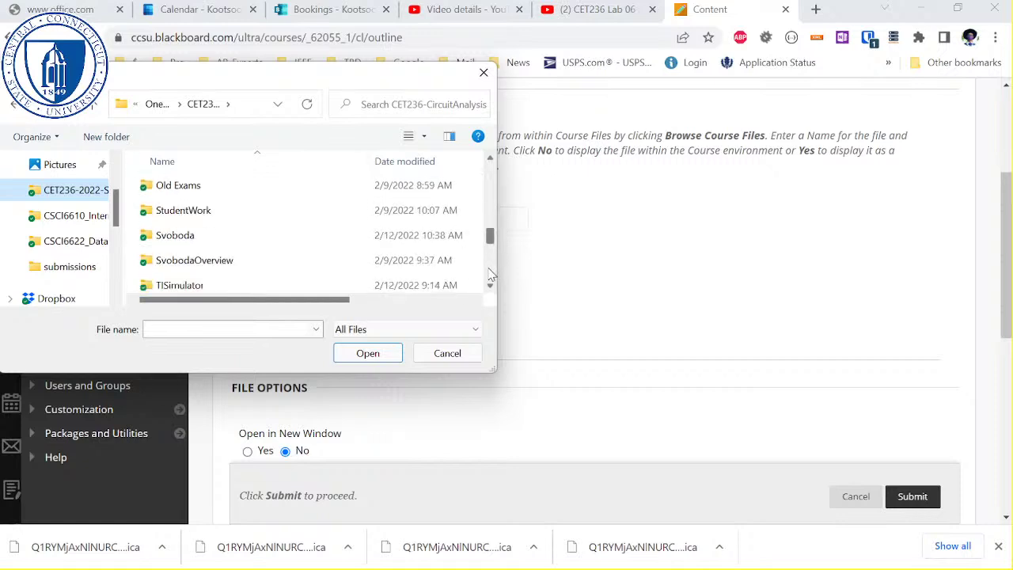
{"action": "scroll", "coordinate": [491, 274], "scroll_direction": "down", "scroll_amount": 1}
{"action": "double_click", "coordinate": [244, 217]}
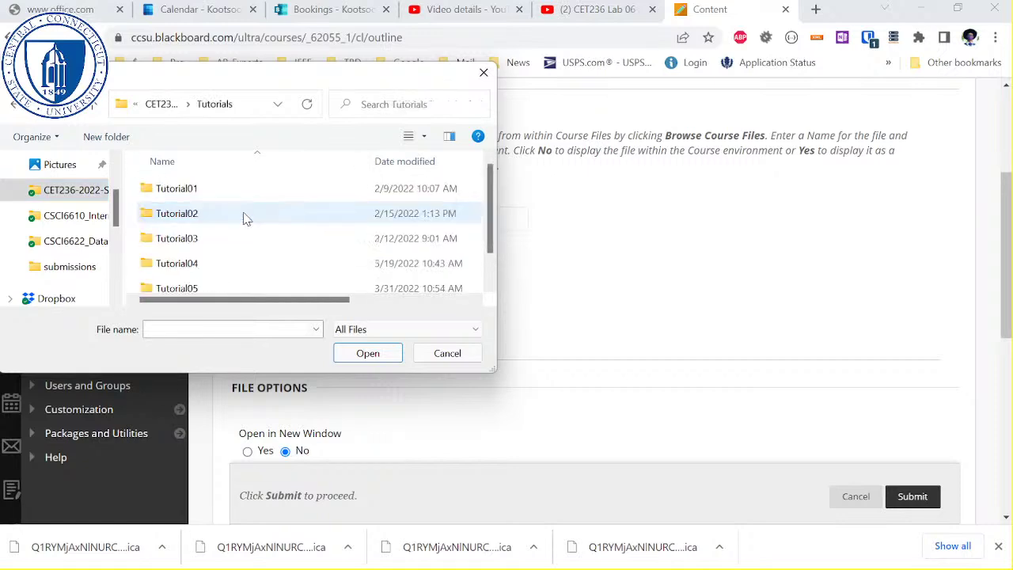
{"action": "double_click", "coordinate": [253, 193]}
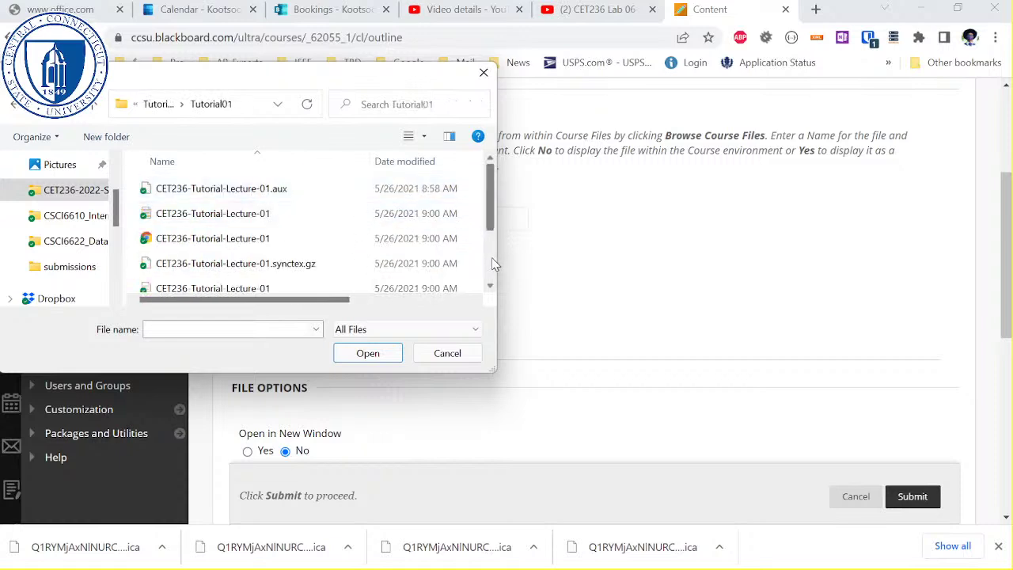
{"action": "left_click", "coordinate": [424, 248]}
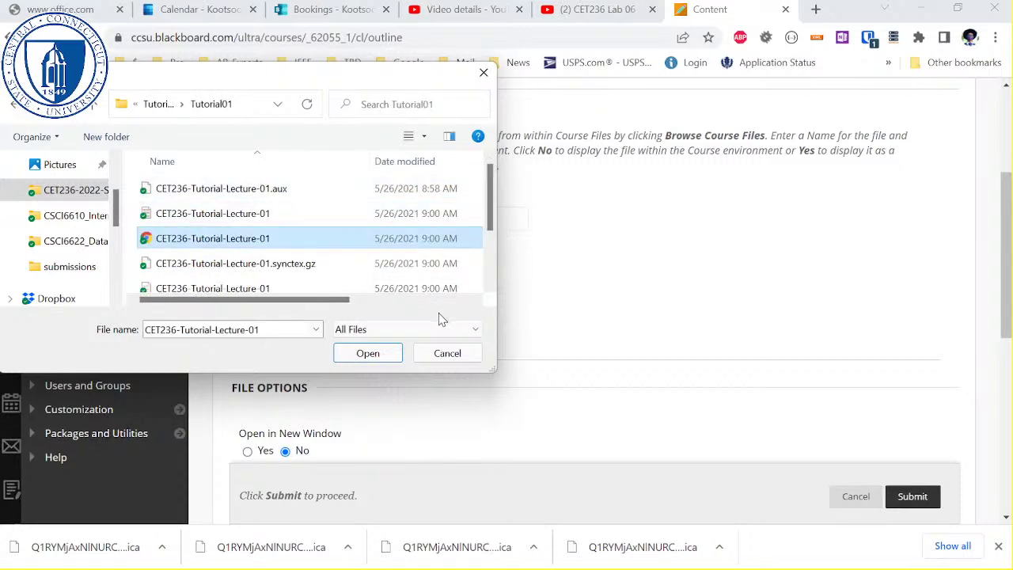
{"action": "left_click", "coordinate": [388, 357]}
- Submit the Tutorial 01 item with its default options and preview its PDF
{"action": "scroll", "coordinate": [626, 404], "scroll_direction": "down", "scroll_amount": 1}
{"action": "scroll", "coordinate": [626, 400], "scroll_direction": "down", "scroll_amount": 5}
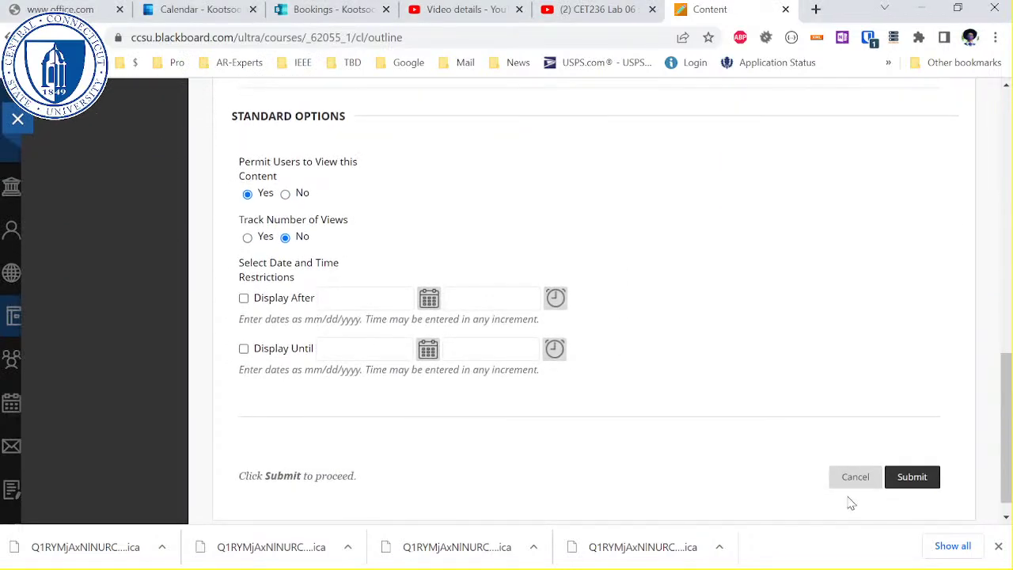
{"action": "left_click", "coordinate": [926, 479]}
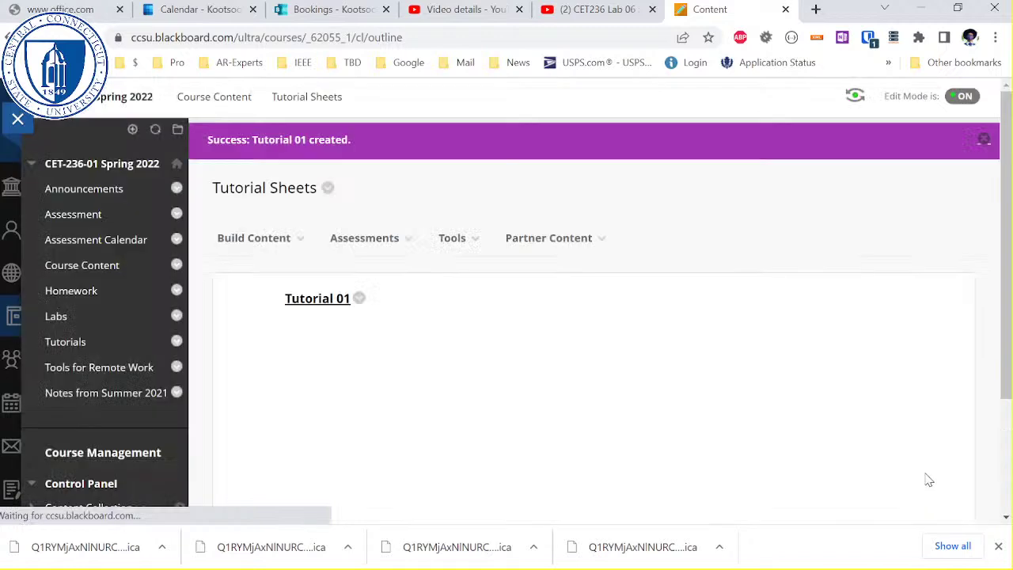
{"action": "left_click", "coordinate": [317, 298]}
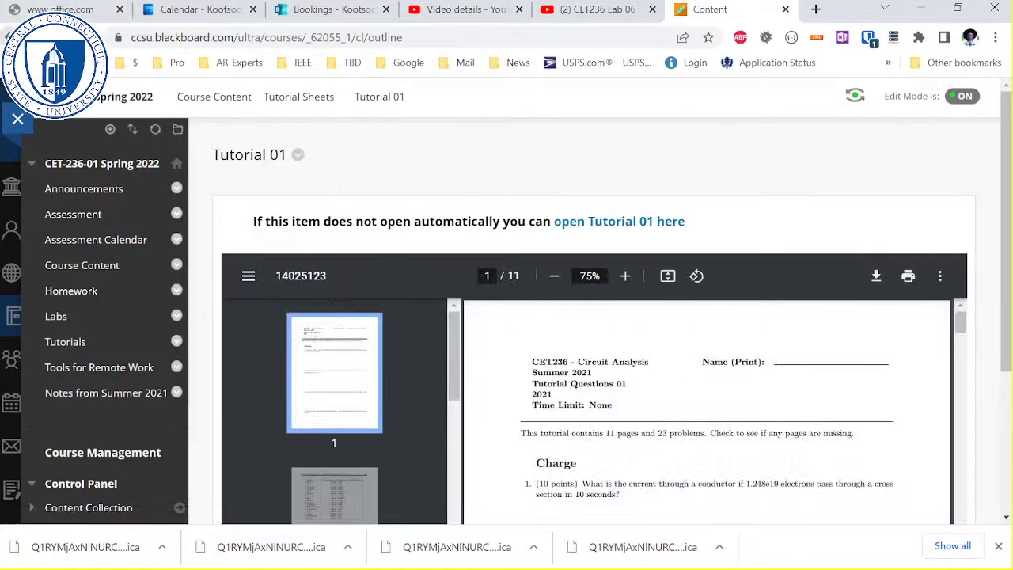
{"action": "left_click", "coordinate": [14, 37]}
- Start another file item in Tutorial Sheets, named Tutorial 02
{"action": "left_click", "coordinate": [281, 205]}
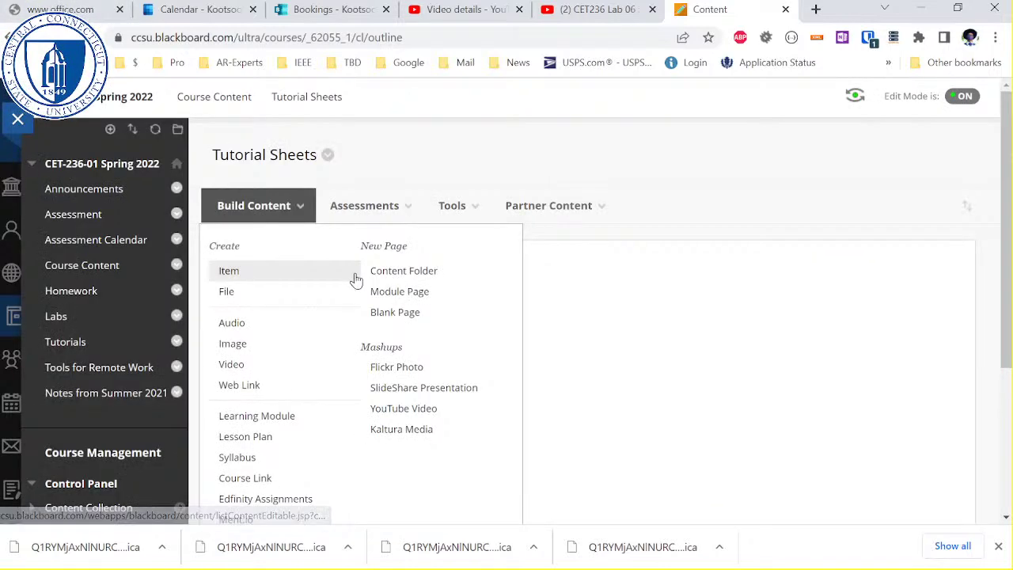
{"action": "left_click", "coordinate": [276, 305]}
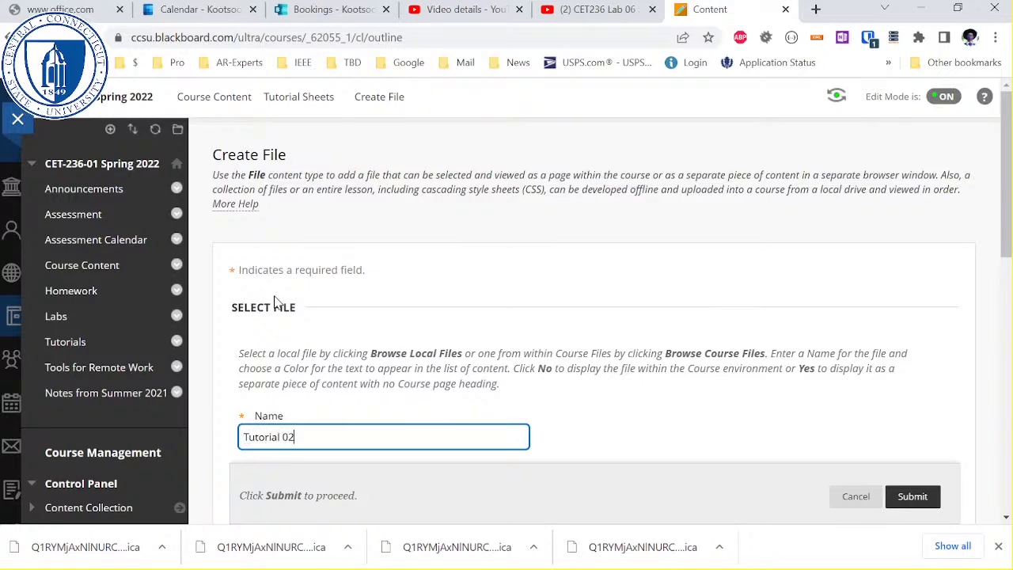
{"action": "scroll", "coordinate": [275, 301], "scroll_direction": "down", "scroll_amount": 3}
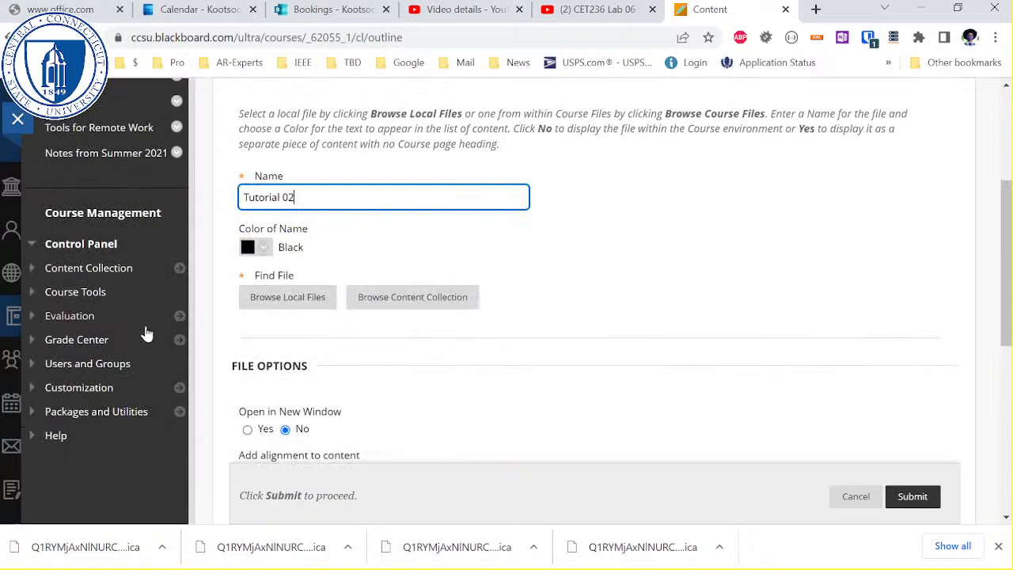
- Attach the CET236-Tutorial-Lecture-02 PDF from the local Tutorial02 folder and submit the item
{"action": "left_click", "coordinate": [267, 318]}
{"action": "left_click", "coordinate": [265, 306]}
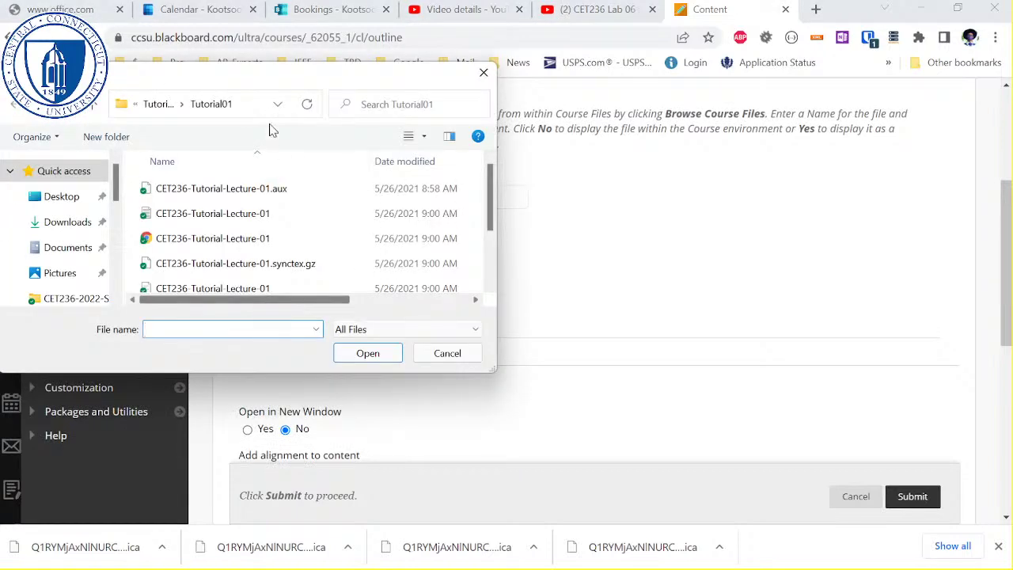
{"action": "left_click", "coordinate": [162, 106]}
{"action": "double_click", "coordinate": [217, 215]}
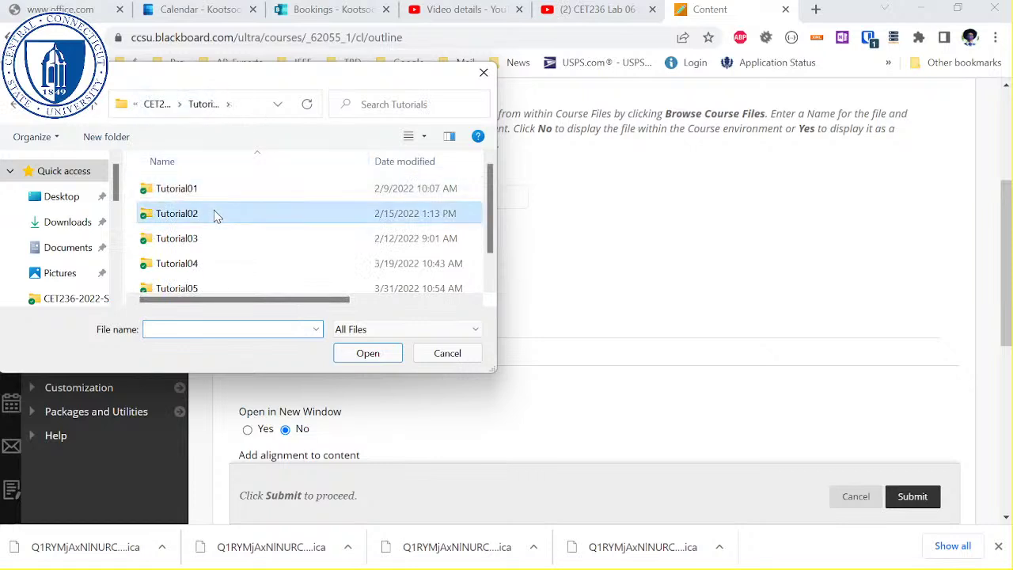
{"action": "left_click", "coordinate": [307, 239]}
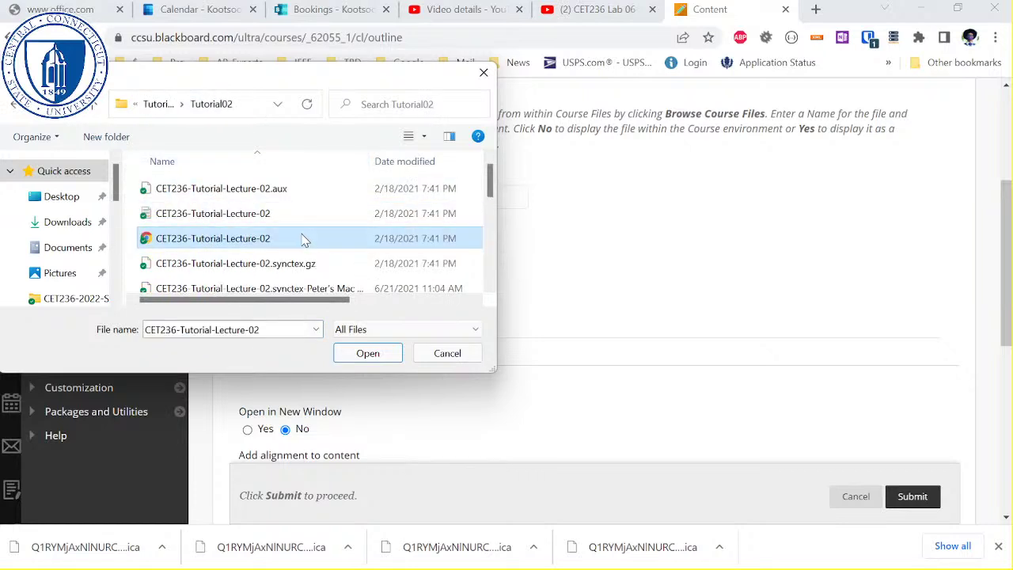
{"action": "left_click", "coordinate": [367, 353]}
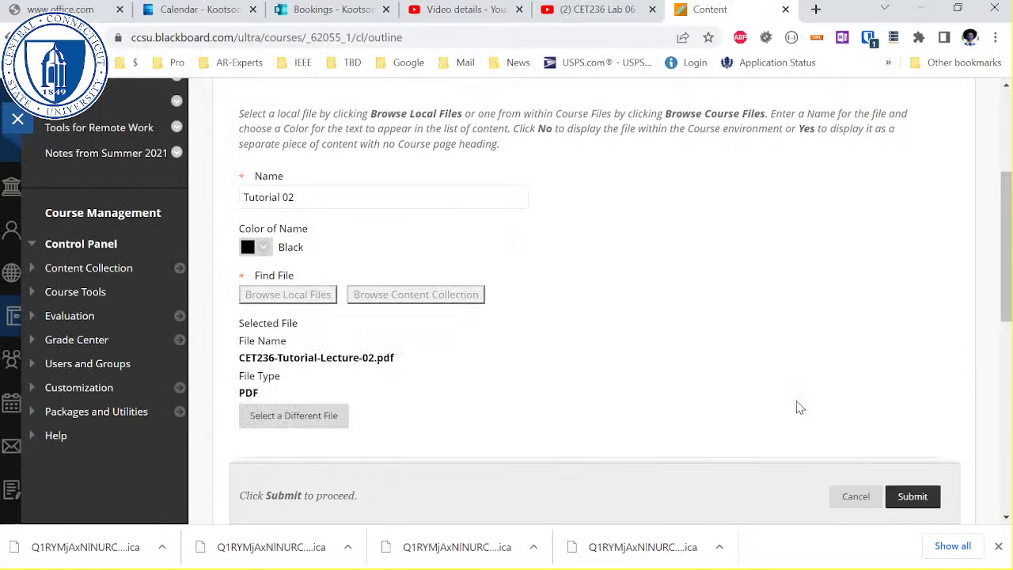
{"action": "left_click", "coordinate": [932, 501]}
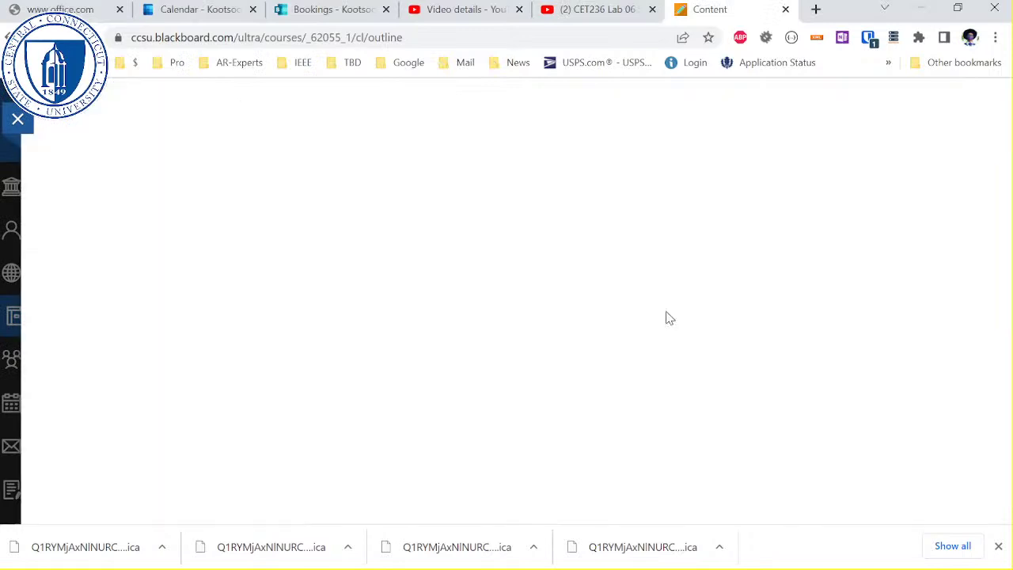
- Start another file item in Tutorial Sheets, named Tutorial 03
{"action": "mouse_move", "coordinate": [263, 250]}
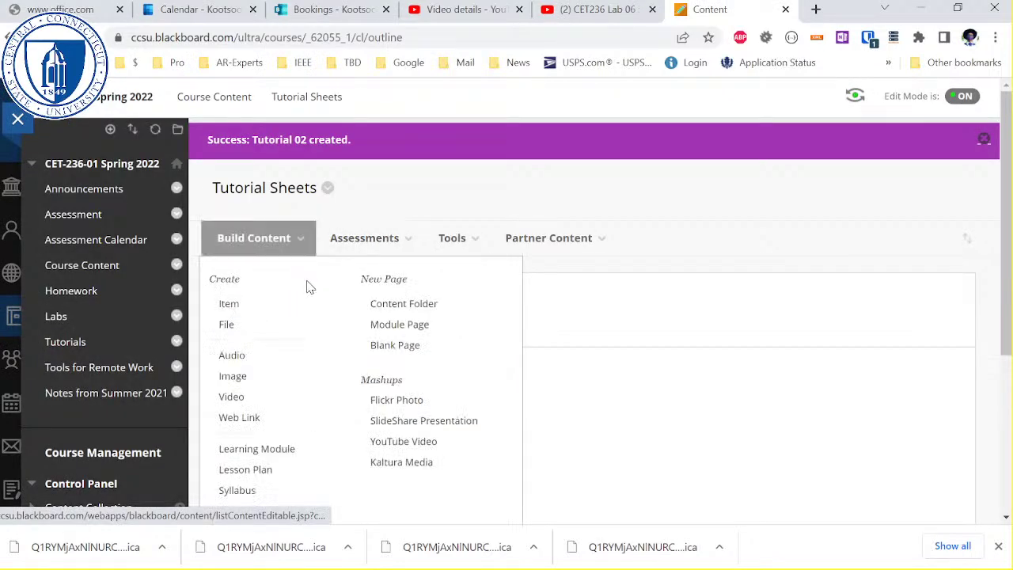
{"action": "left_click", "coordinate": [251, 334]}
{"action": "type", "text": "Tutorial 03"}
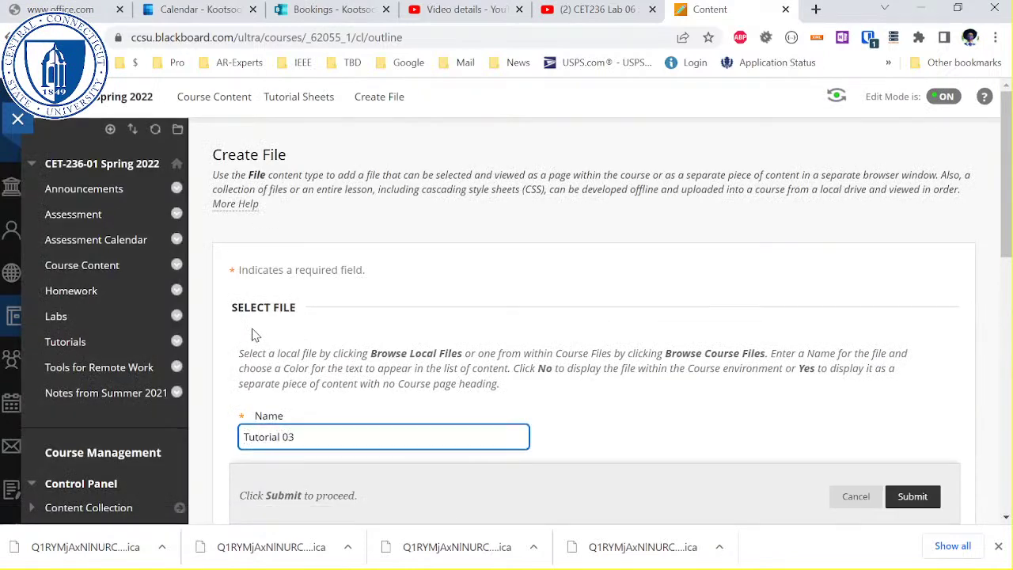
- Attach the CET236-Tutorial-Lecture-03 PDF from the local Tutorial03 folder and submit the item
{"action": "scroll", "coordinate": [253, 335], "scroll_direction": "down", "scroll_amount": 3}
{"action": "left_click", "coordinate": [269, 341]}
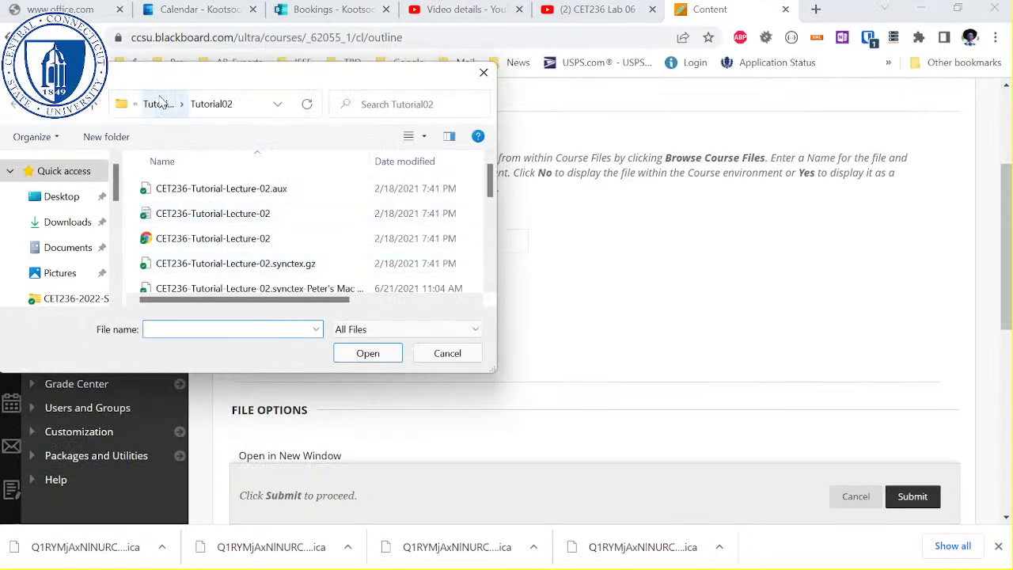
{"action": "left_click", "coordinate": [160, 101]}
{"action": "double_click", "coordinate": [220, 238]}
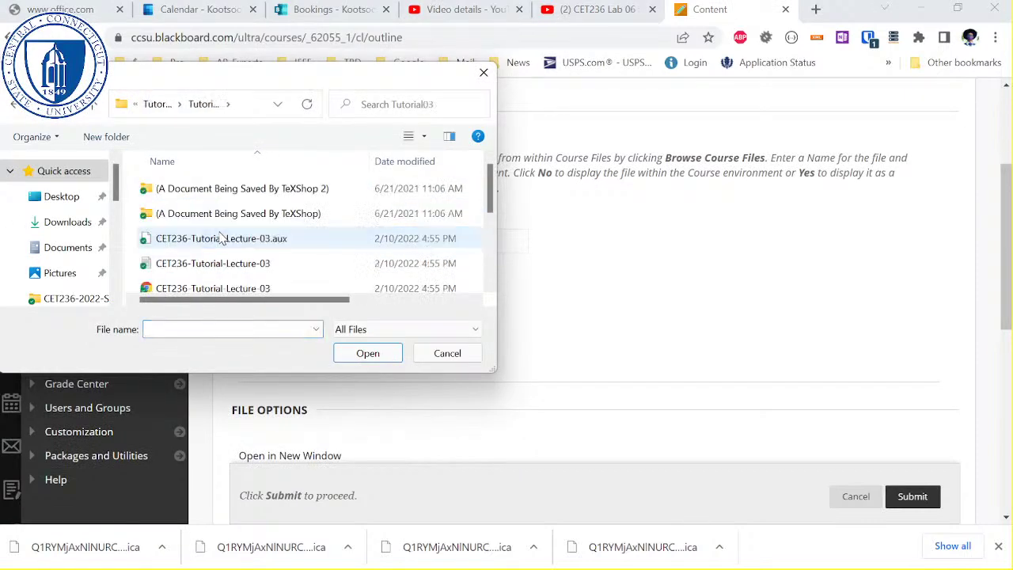
{"action": "scroll", "coordinate": [221, 239], "scroll_direction": "down", "scroll_amount": 1}
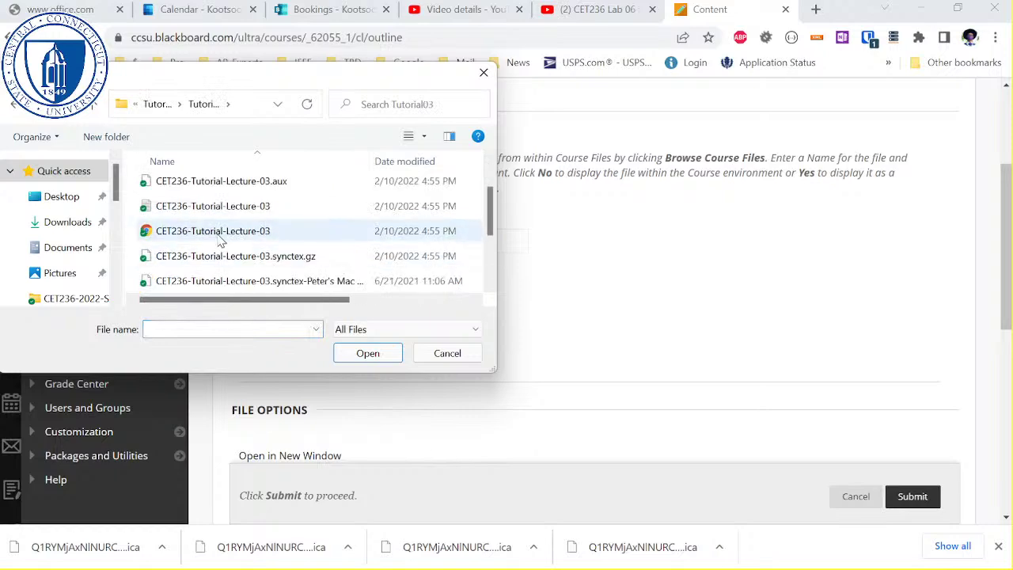
{"action": "left_click", "coordinate": [222, 232]}
{"action": "left_click", "coordinate": [369, 354]}
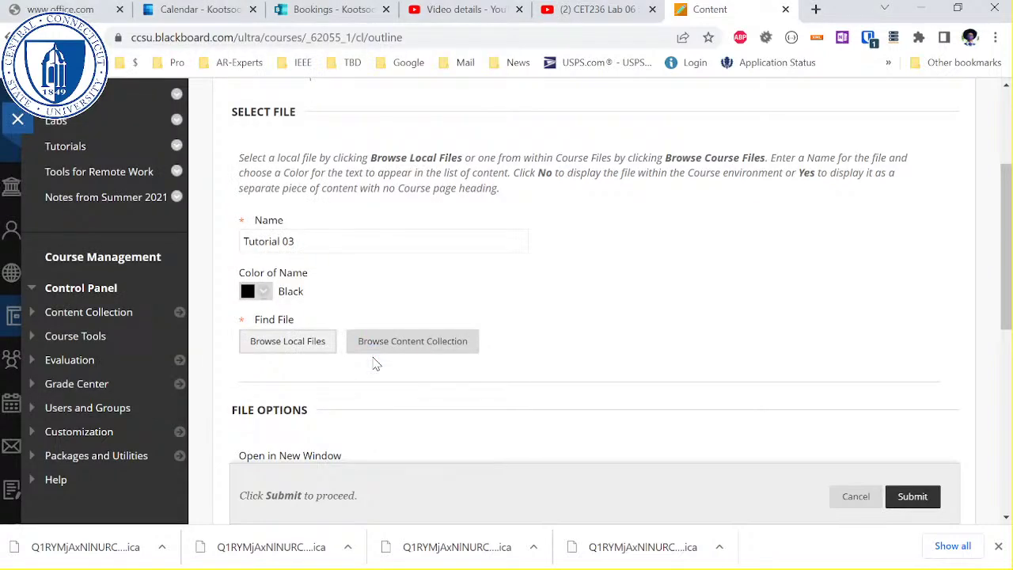
{"action": "left_click", "coordinate": [912, 496]}
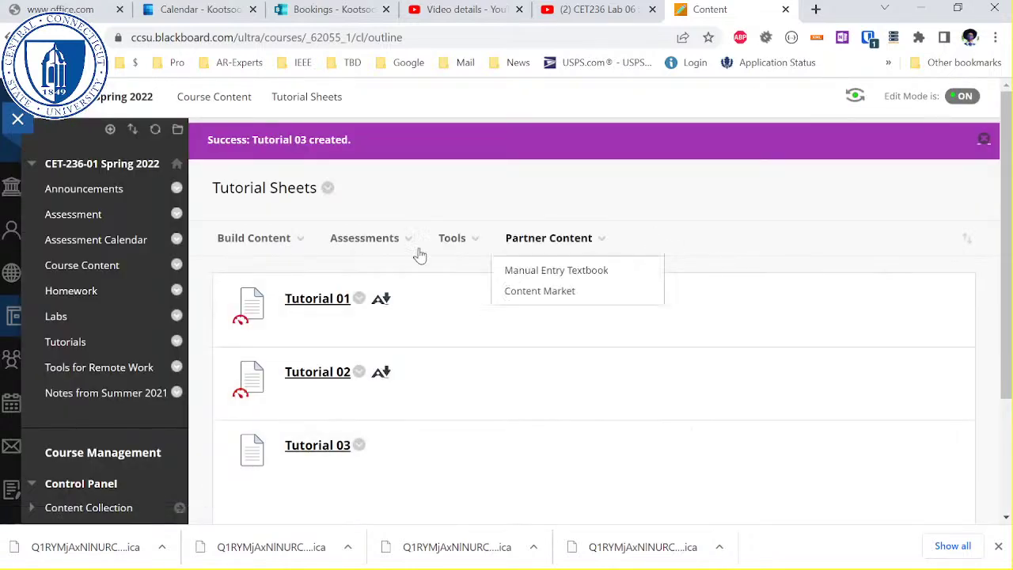
- Start another file item in Tutorial Sheets, named Tutorial 04
{"action": "left_click", "coordinate": [300, 240]}
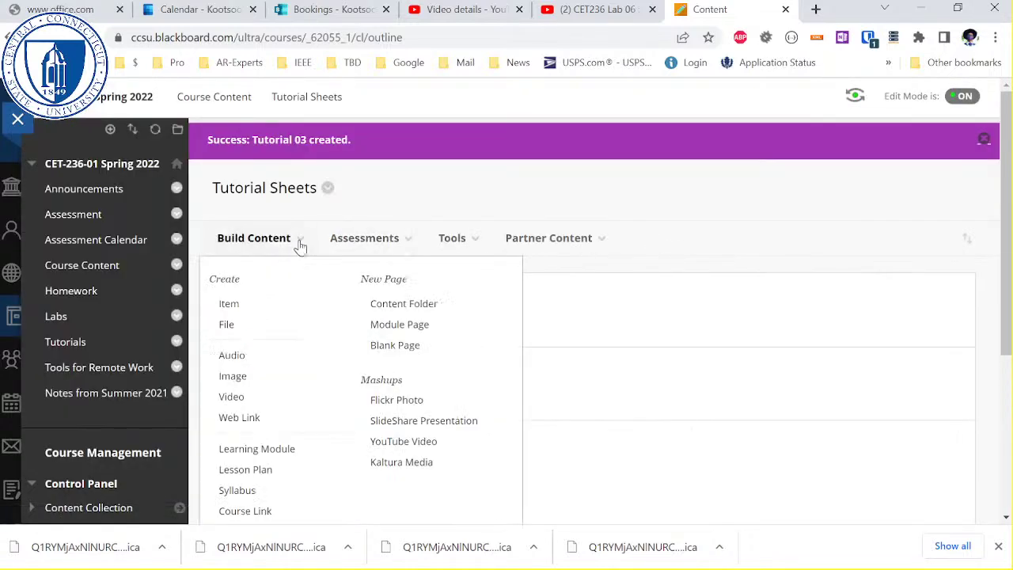
{"action": "left_click", "coordinate": [229, 325]}
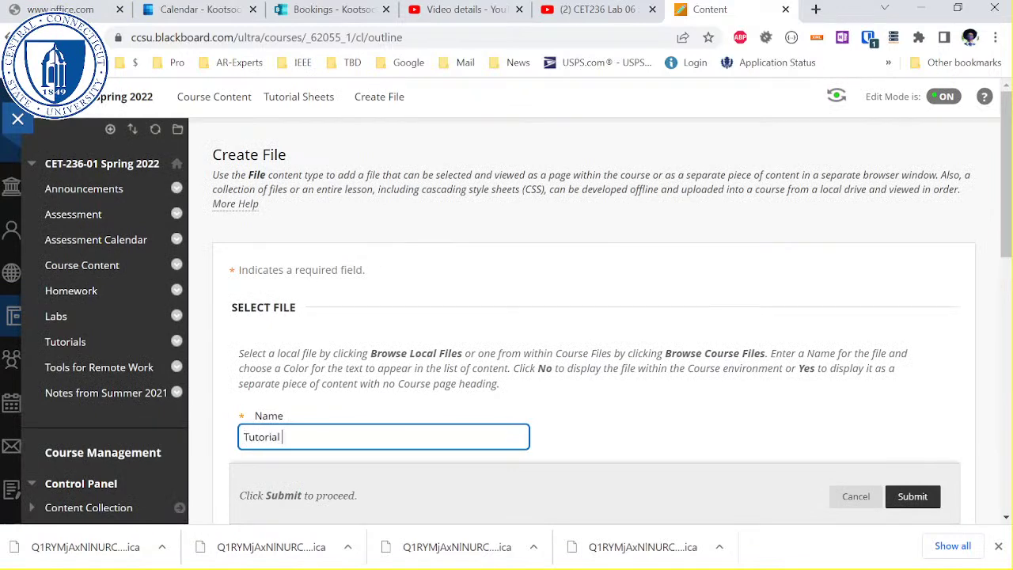
{"action": "scroll", "coordinate": [350, 373], "scroll_direction": "down", "scroll_amount": 3}
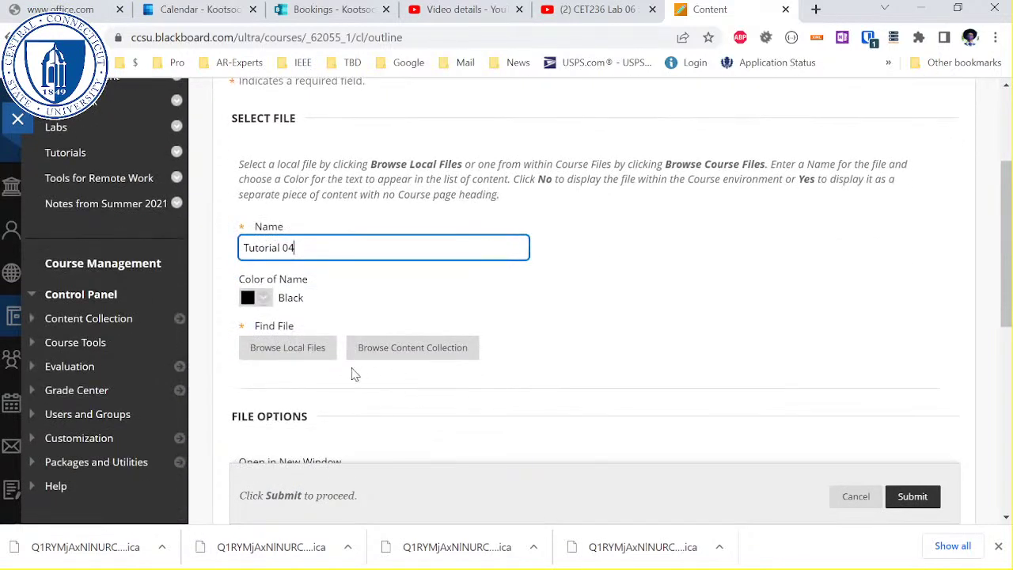
- Attach the CET236-Tutorial-04 PDF from the local Tutorial04 folder and submit the item
{"action": "left_click", "coordinate": [306, 358]}
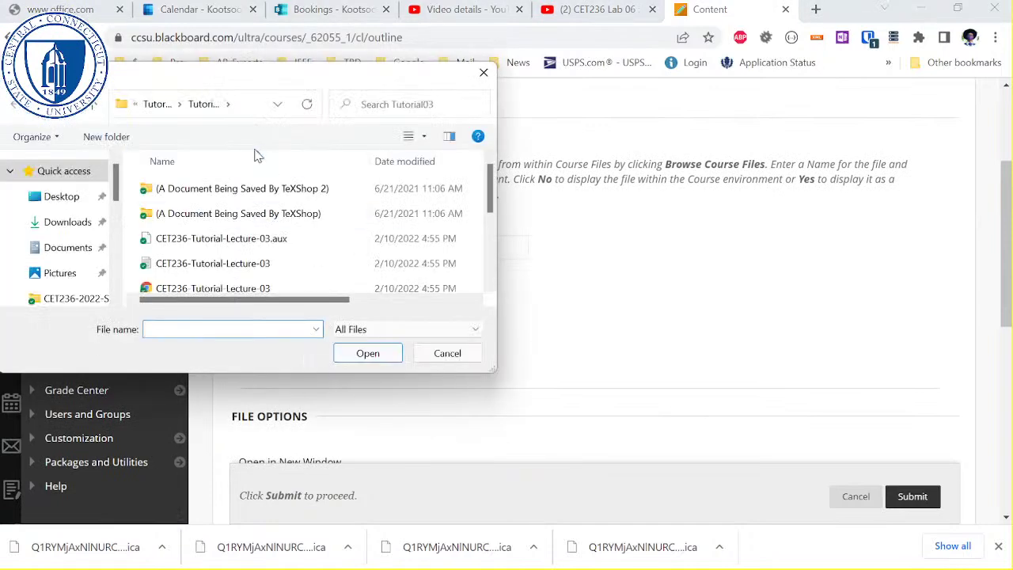
{"action": "left_click", "coordinate": [155, 104]}
{"action": "left_click", "coordinate": [219, 266]}
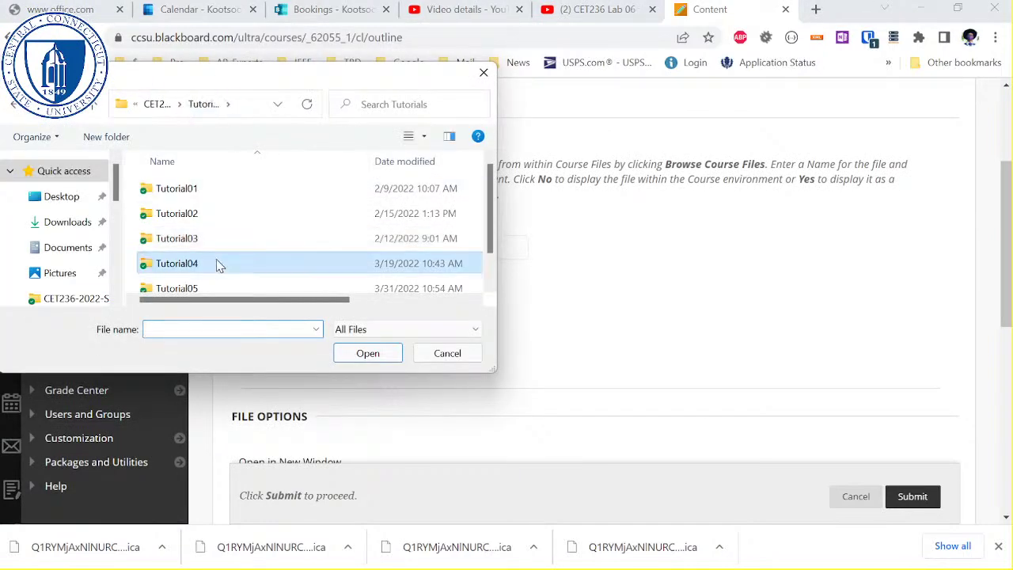
{"action": "double_click", "coordinate": [220, 266]}
{"action": "left_click", "coordinate": [267, 250]}
{"action": "left_click", "coordinate": [368, 354]}
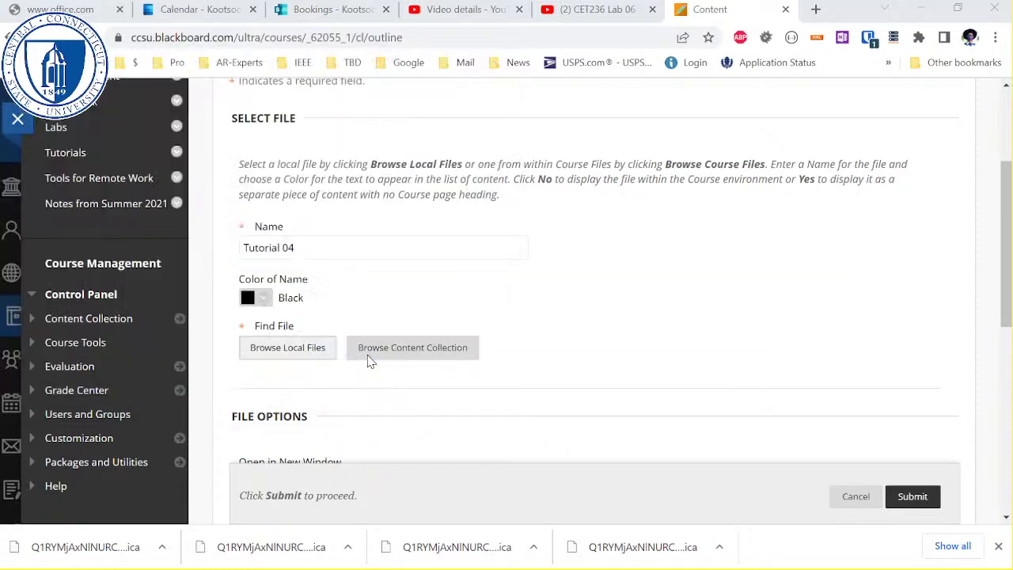
{"action": "left_click", "coordinate": [912, 496]}
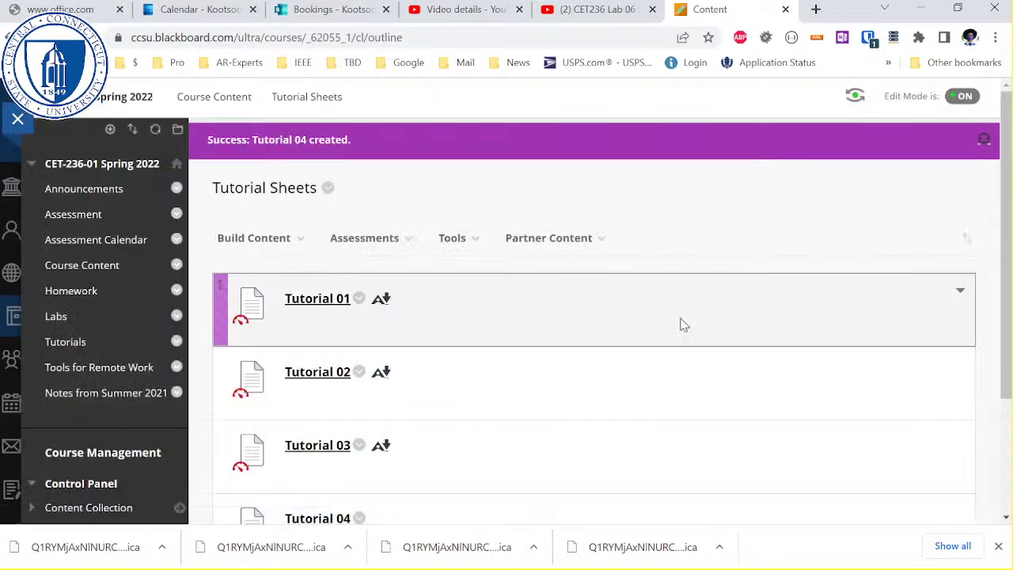
- Start another file item in Tutorial Sheets, named Tutorial 05
{"action": "scroll", "coordinate": [681, 324], "scroll_direction": "down", "scroll_amount": 2}
{"action": "left_click", "coordinate": [290, 127]}
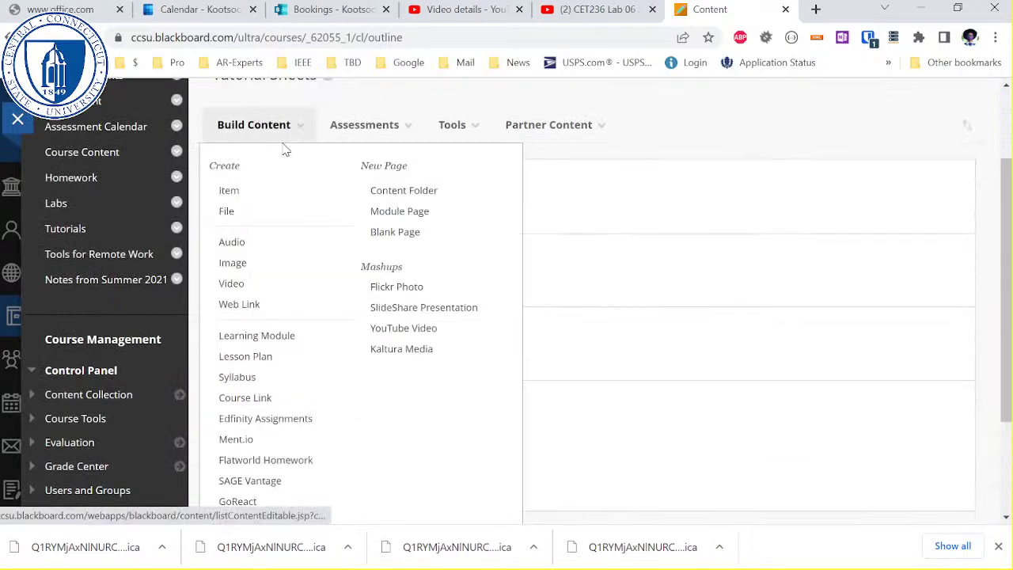
{"action": "left_click", "coordinate": [228, 211]}
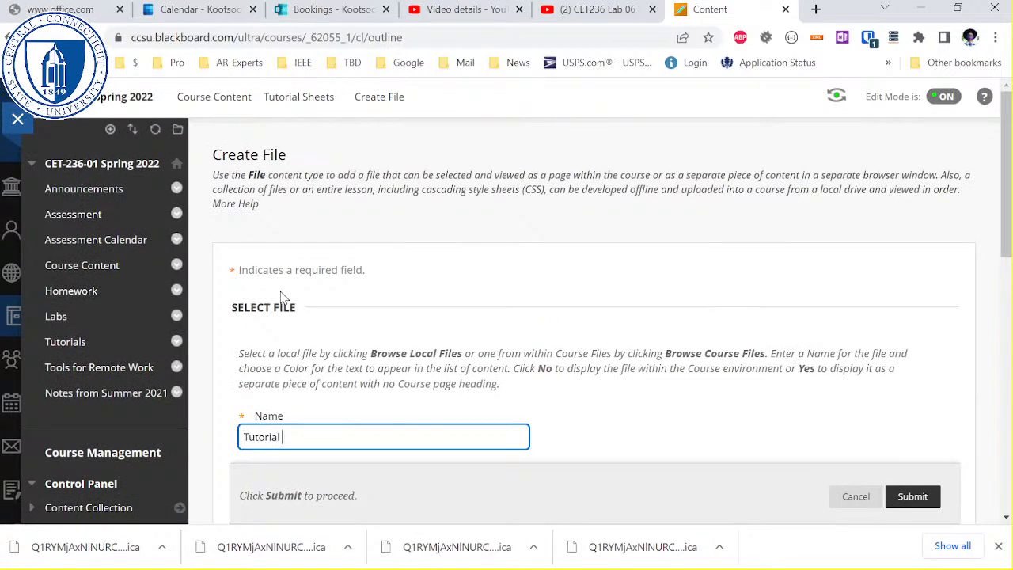
{"action": "scroll", "coordinate": [281, 296], "scroll_direction": "down", "scroll_amount": 4}
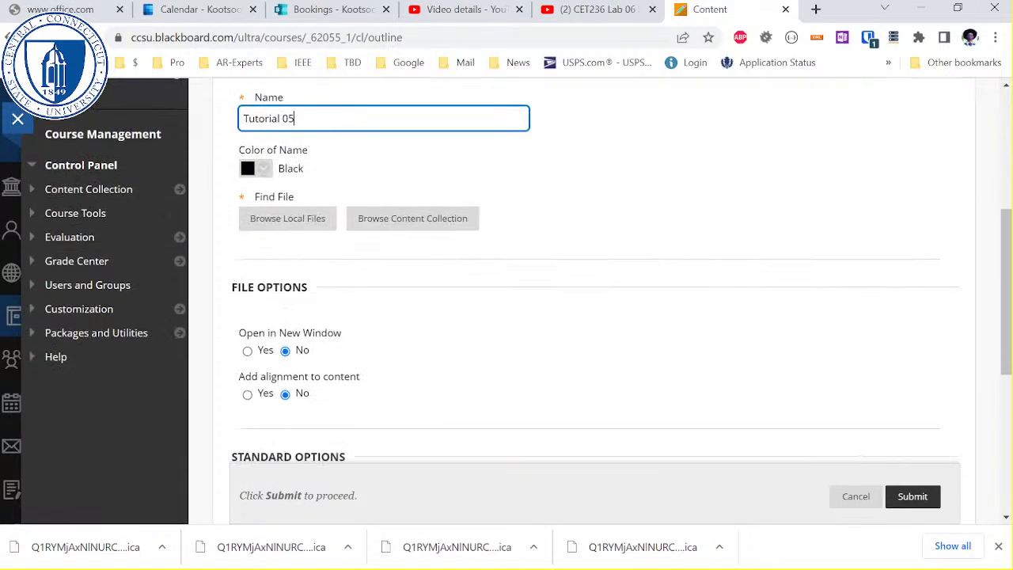
- Attach the CET236-Tutorial-05 PDF from the local Tutorial05 folder and submit the item
{"action": "left_click", "coordinate": [277, 220]}
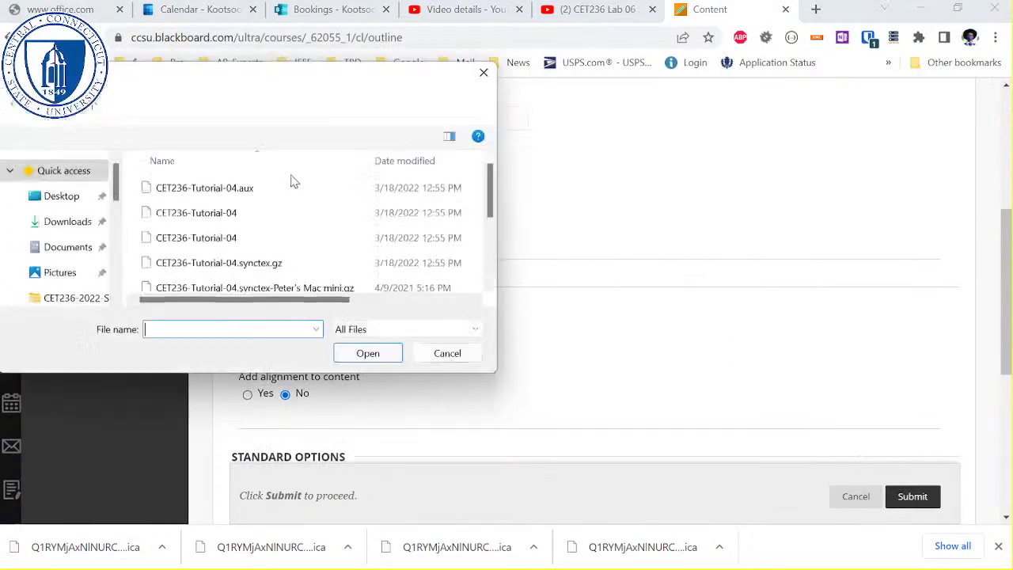
{"action": "left_click", "coordinate": [157, 104]}
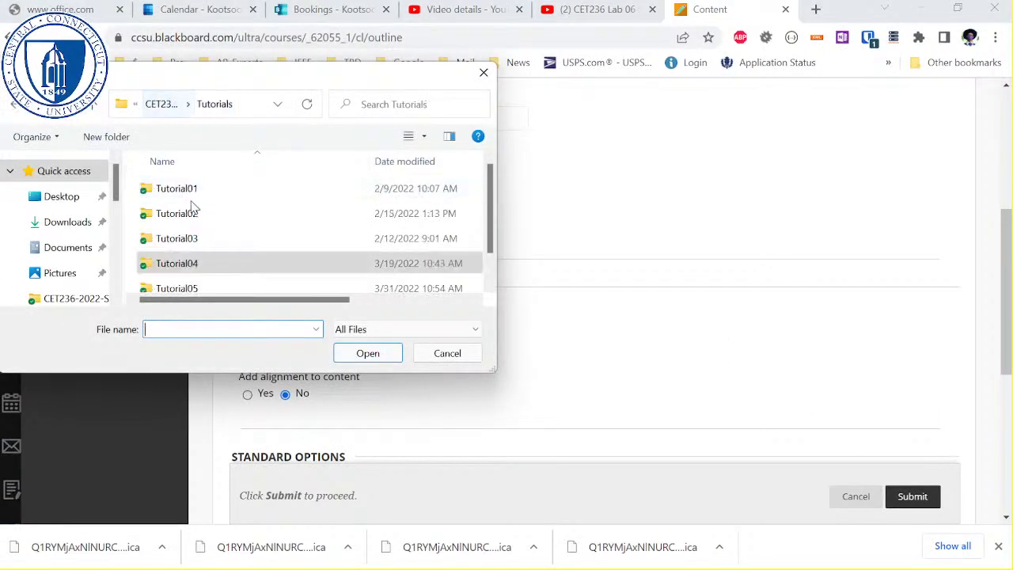
{"action": "left_click", "coordinate": [179, 288]}
{"action": "double_click", "coordinate": [180, 288]}
{"action": "left_click", "coordinate": [267, 262]}
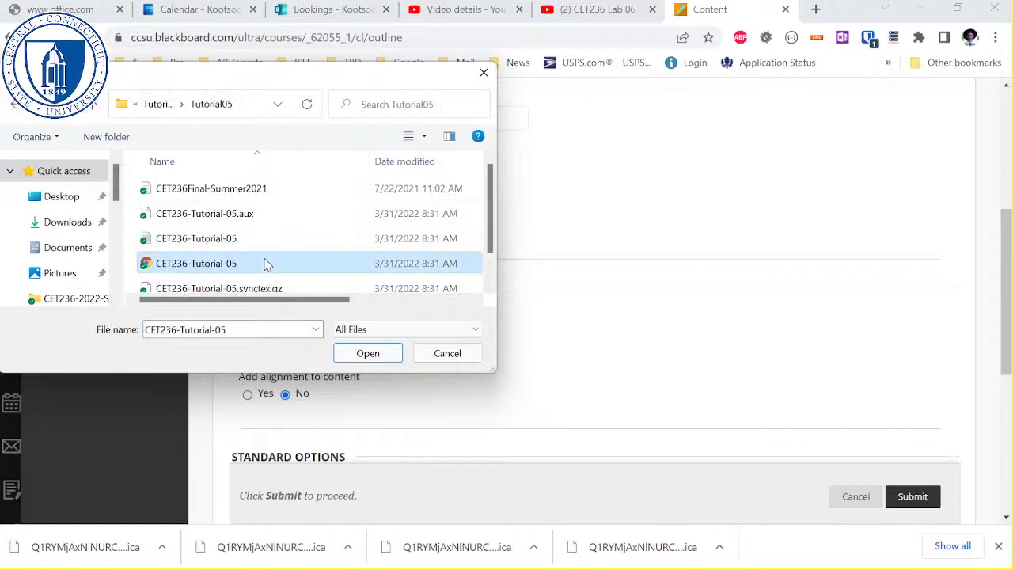
{"action": "left_click", "coordinate": [367, 354]}
{"action": "left_click", "coordinate": [931, 500]}
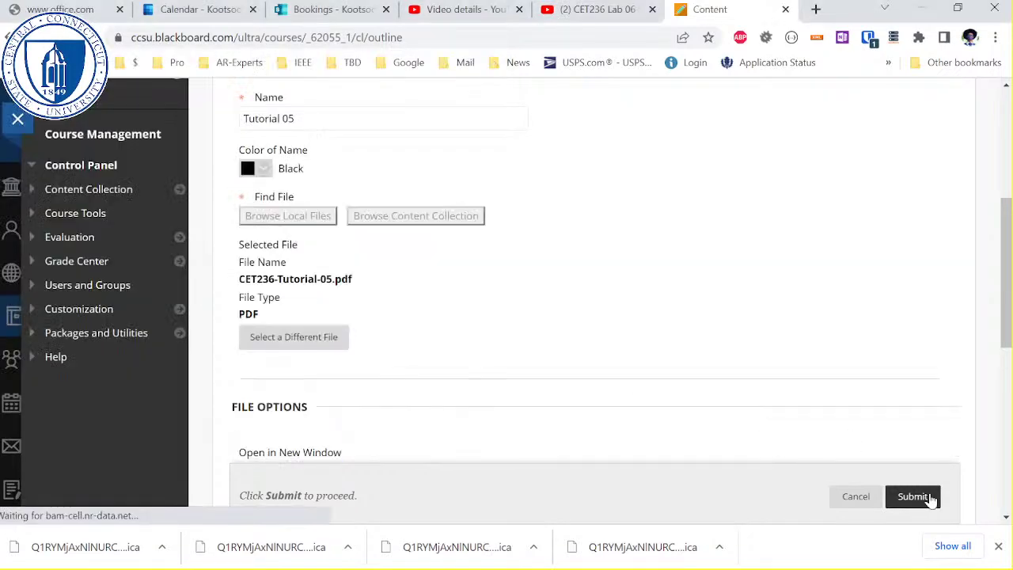
{"action": "scroll", "coordinate": [930, 498], "scroll_direction": "down", "scroll_amount": 2}
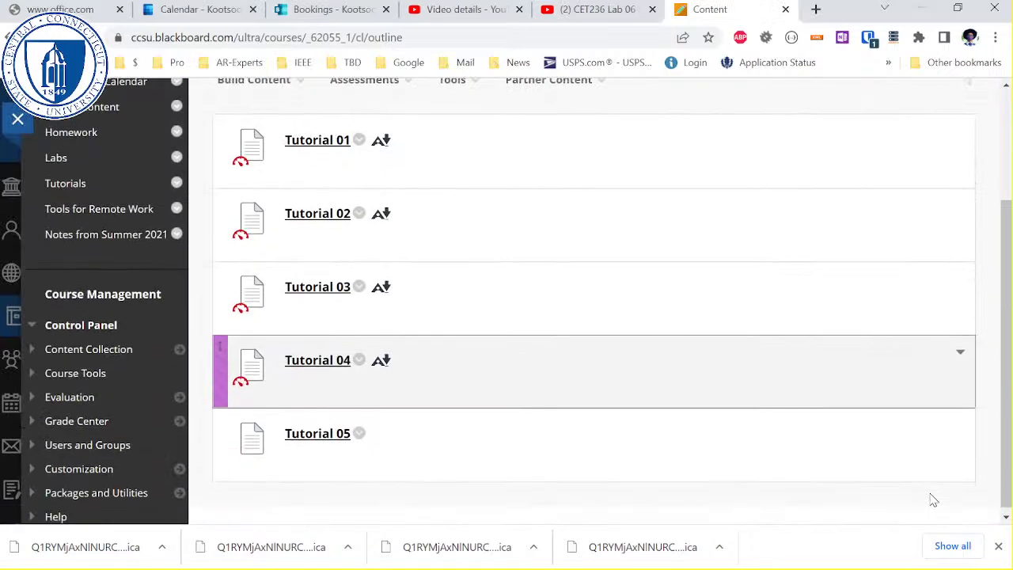
{"action": "scroll", "coordinate": [608, 361], "scroll_direction": "up", "scroll_amount": 2}
{"action": "left_click", "coordinate": [296, 197]}
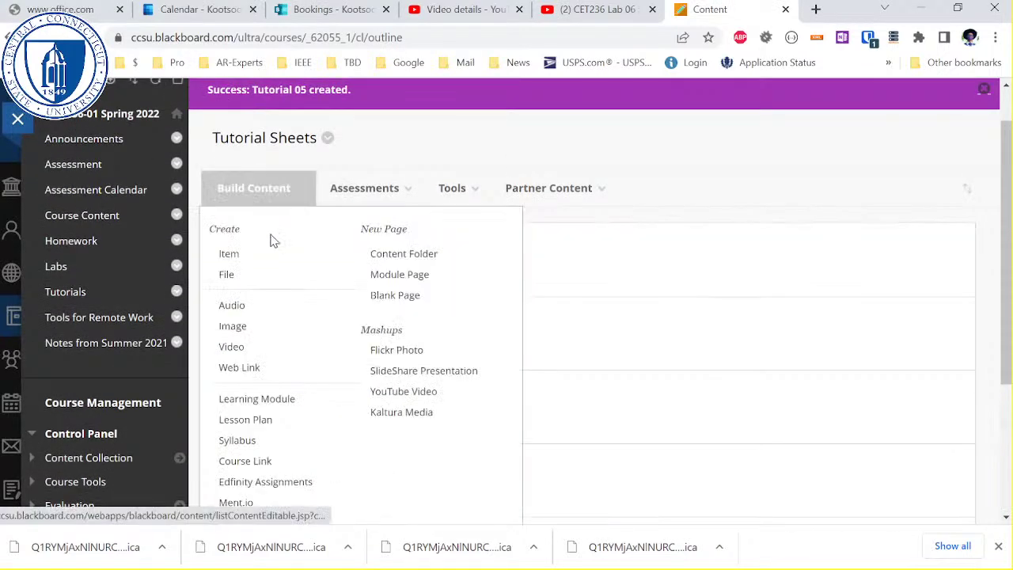
{"action": "left_click", "coordinate": [255, 277]}
{"action": "type", "text": "Tuto"}
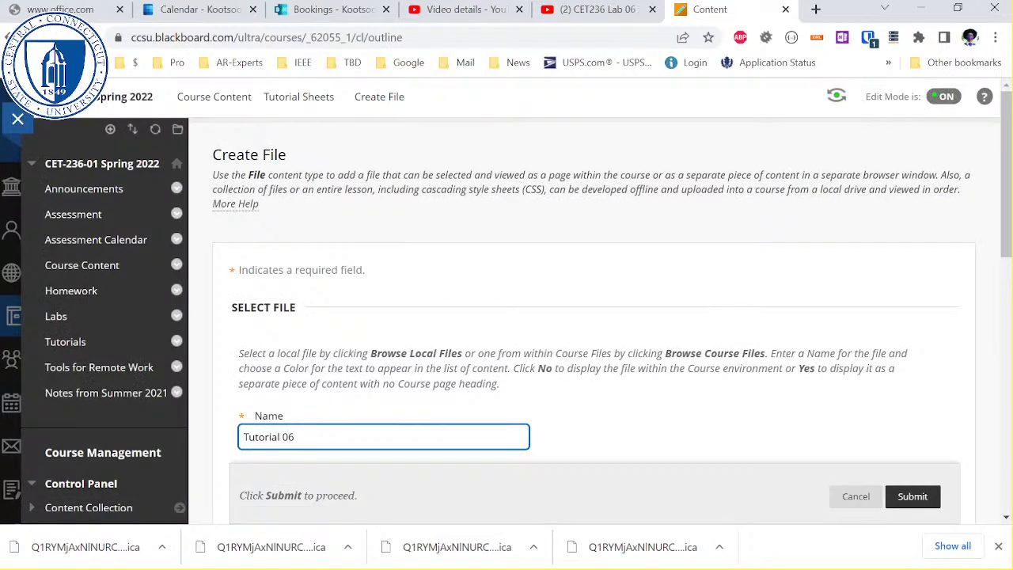
{"action": "type", "text": "rial 06"}
{"action": "scroll", "coordinate": [507, 317], "scroll_direction": "down", "scroll_amount": 2}
{"action": "left_click", "coordinate": [317, 372]}
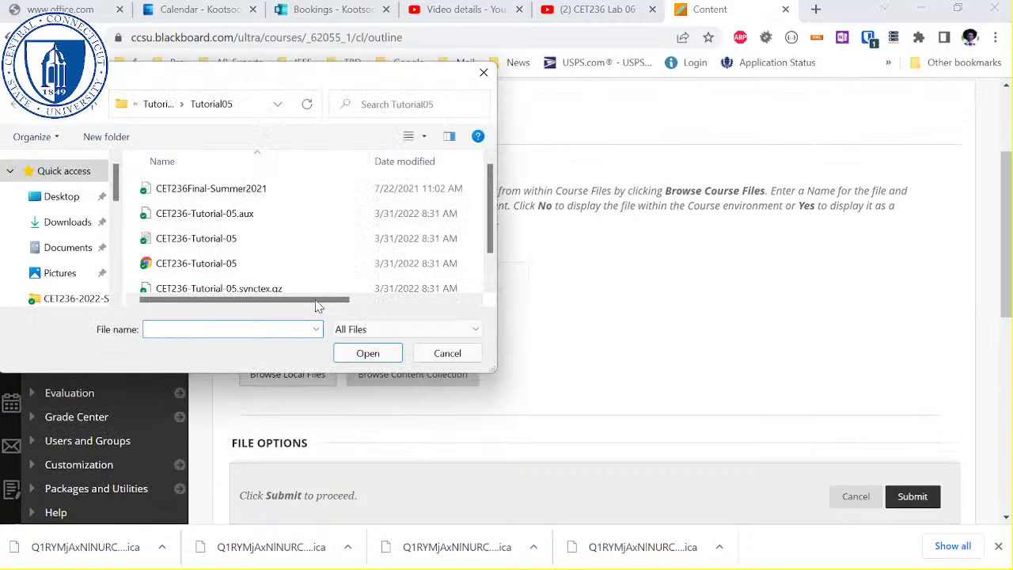
{"action": "left_click", "coordinate": [158, 104]}
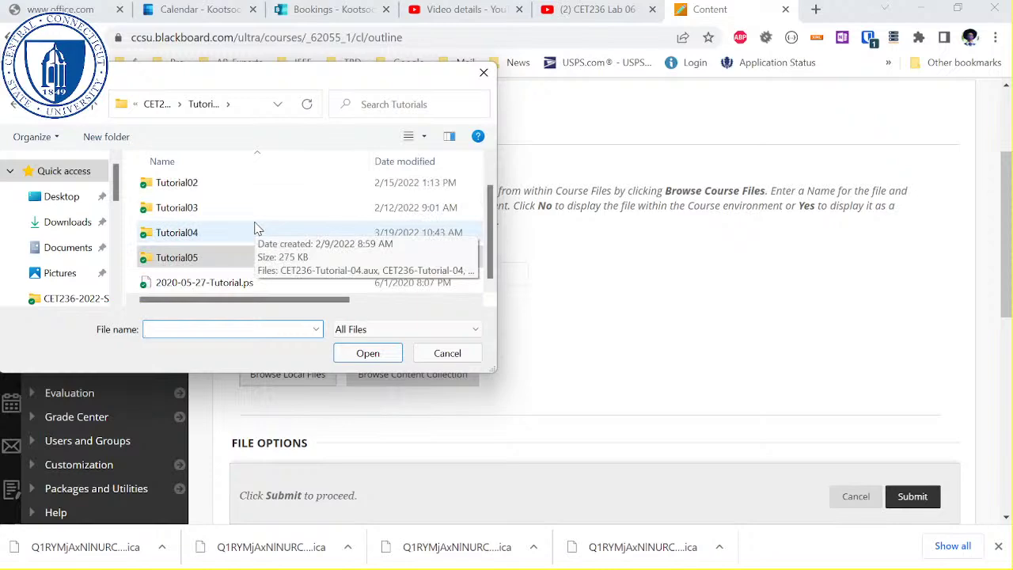
{"action": "left_click", "coordinate": [445, 353]}
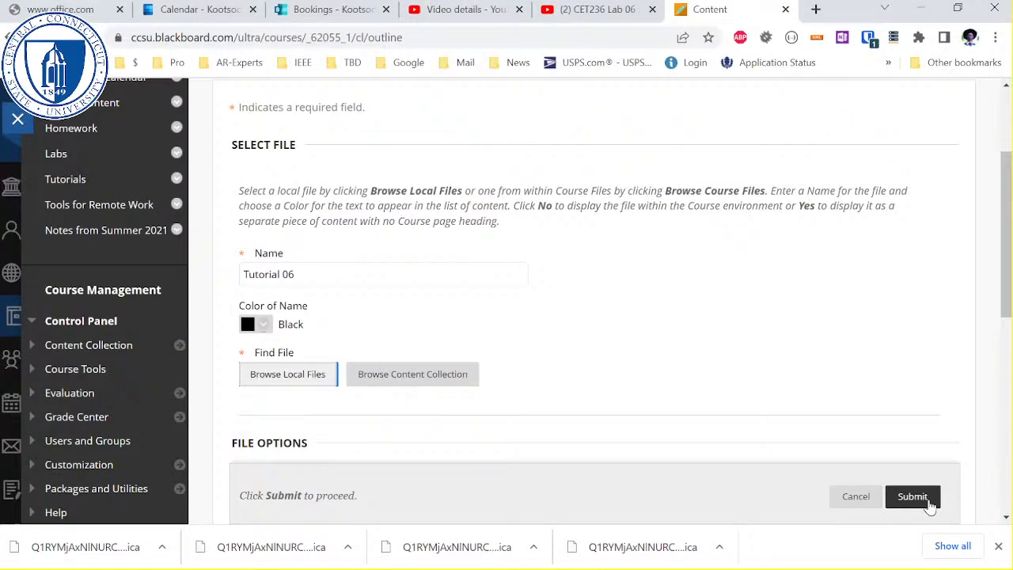
{"action": "left_click", "coordinate": [855, 496]}
- Switch from the Tutorial Sheets list to the OneNote page "Tutorial 04 : Intro to R L C"
{"action": "scroll", "coordinate": [654, 255], "scroll_direction": "down", "scroll_amount": 2}
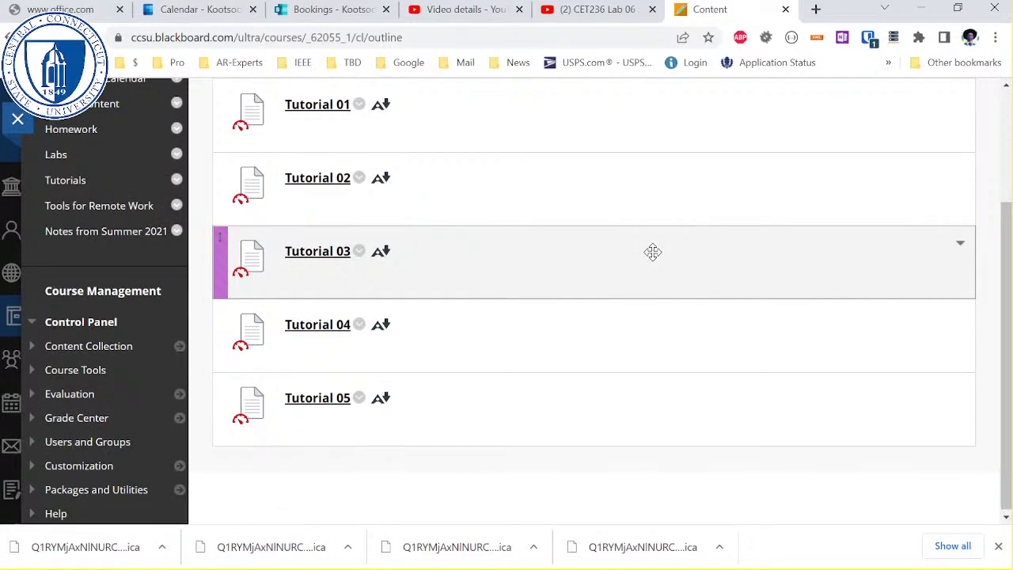
{"action": "key", "text": "alt+Tab"}
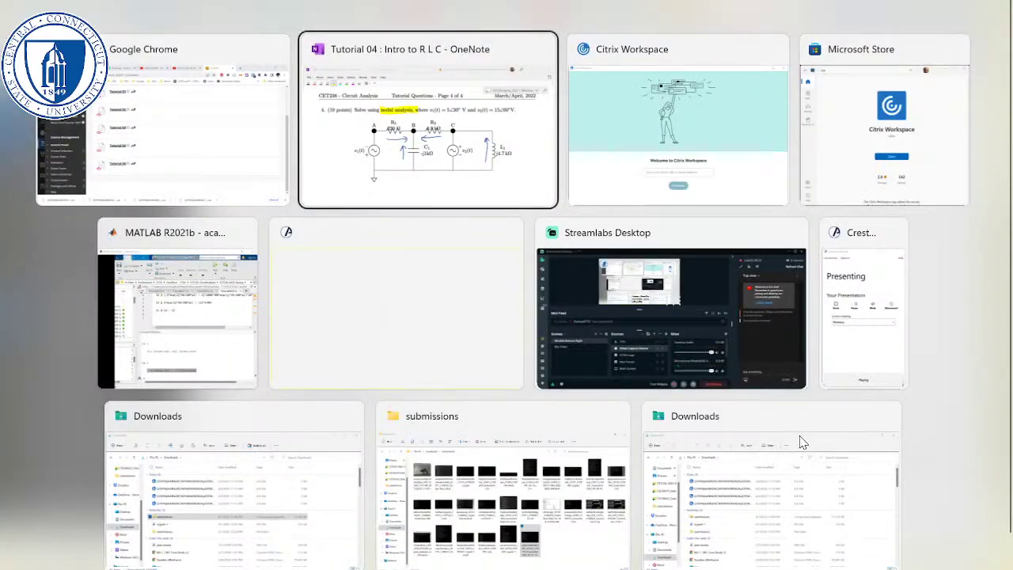